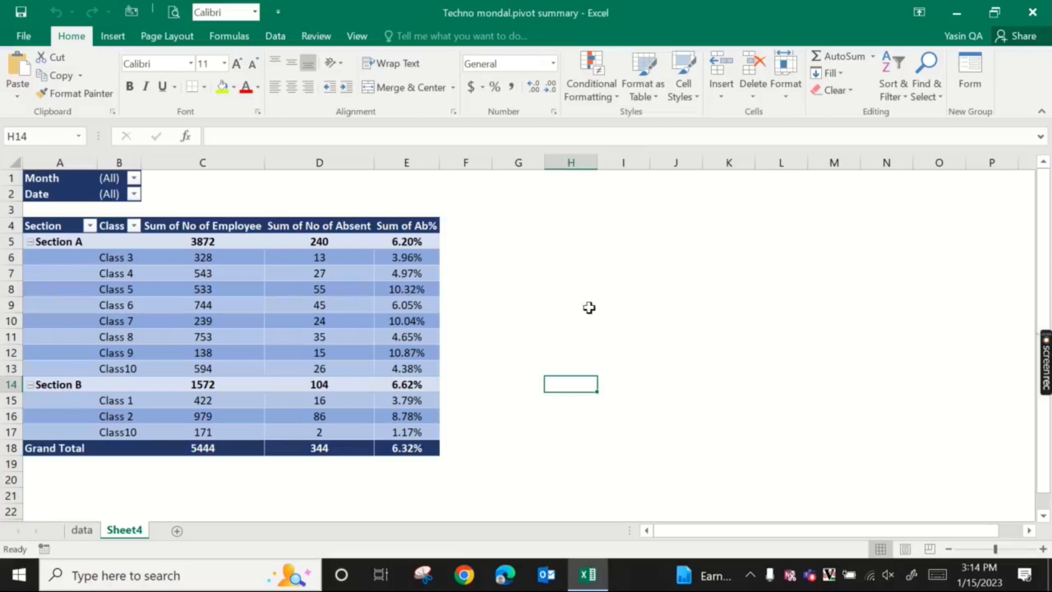
# Step: Filter the existing pivot table on Sheet4 to the month January and the date 1/2/2023
pyautogui.click(588, 306)
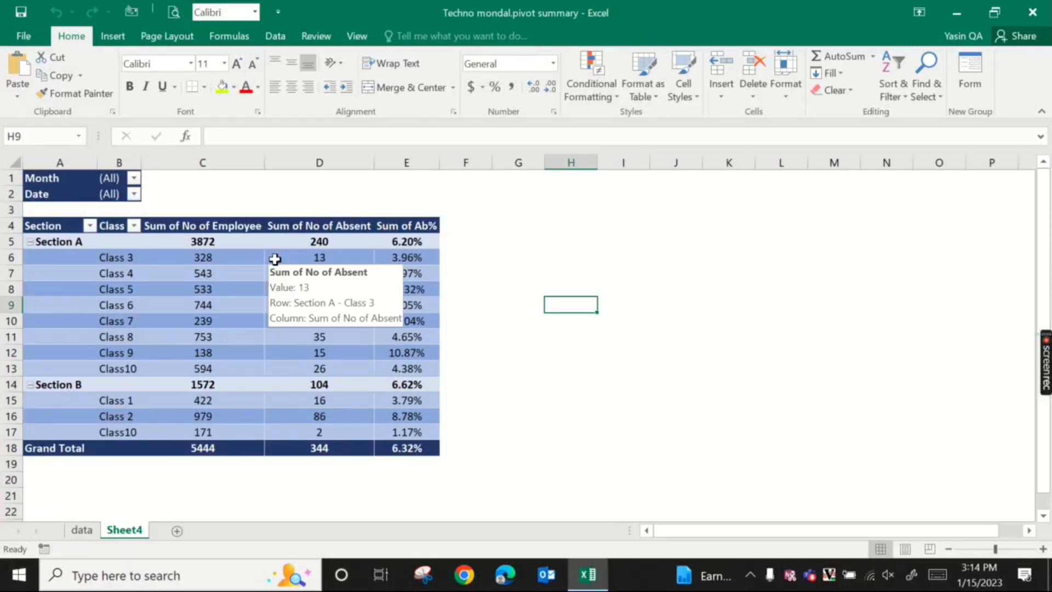
pyautogui.click(202, 253)
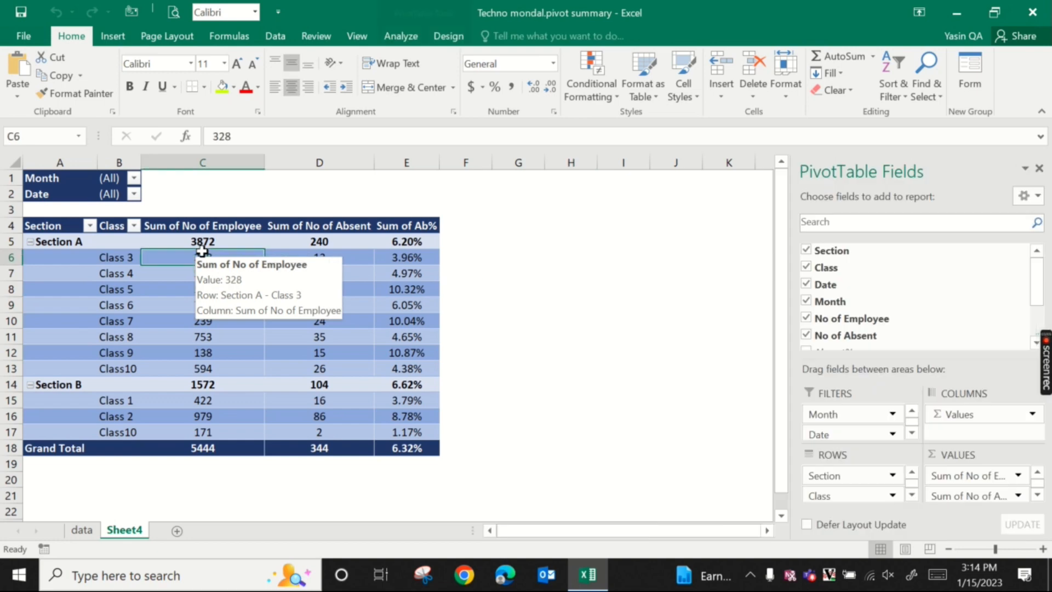
pyautogui.click(134, 178)
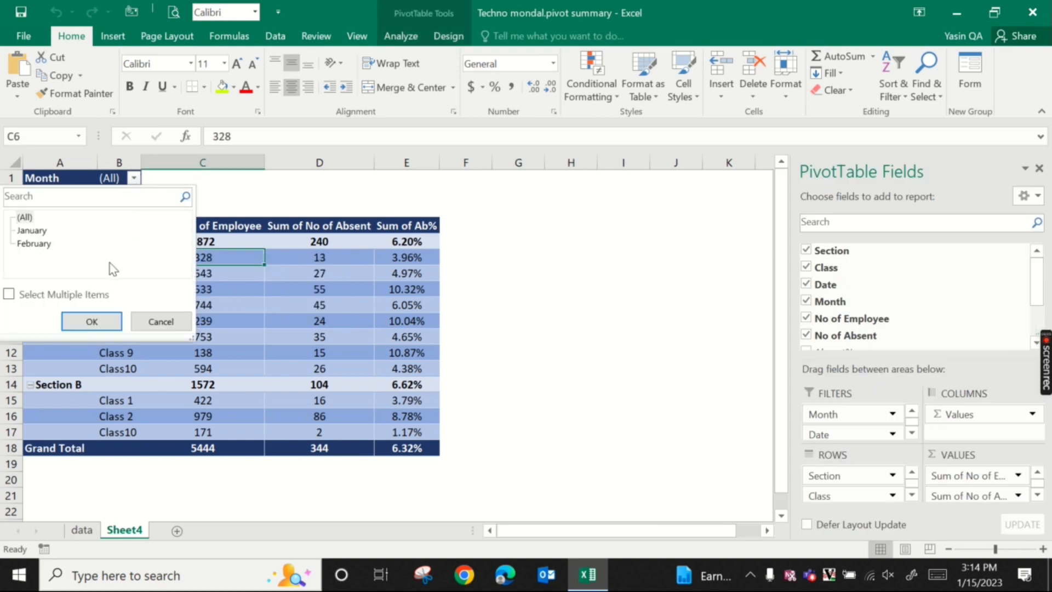
pyautogui.click(31, 231)
pyautogui.click(91, 322)
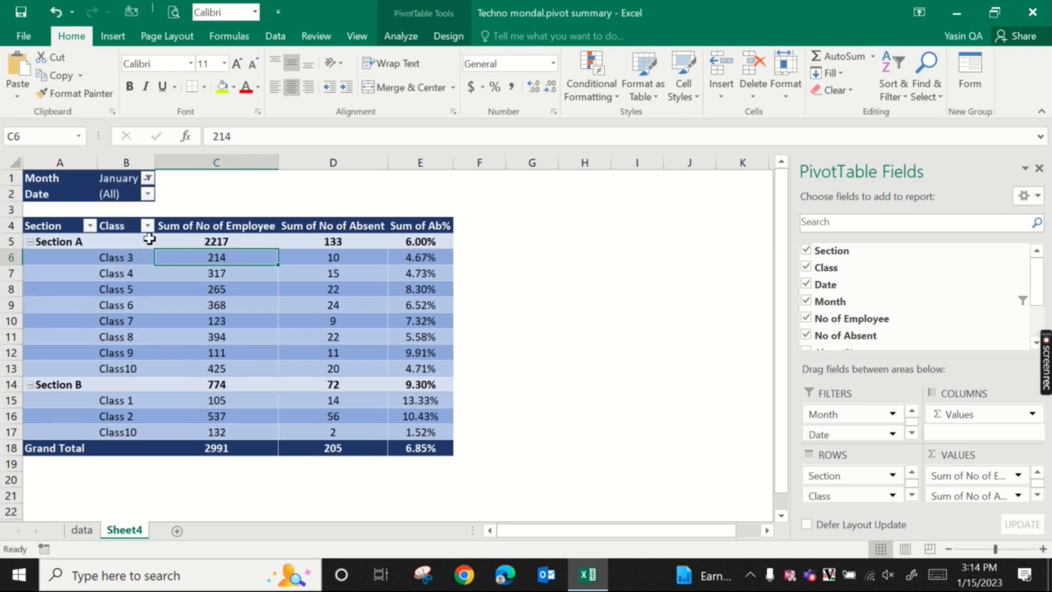
pyautogui.click(147, 194)
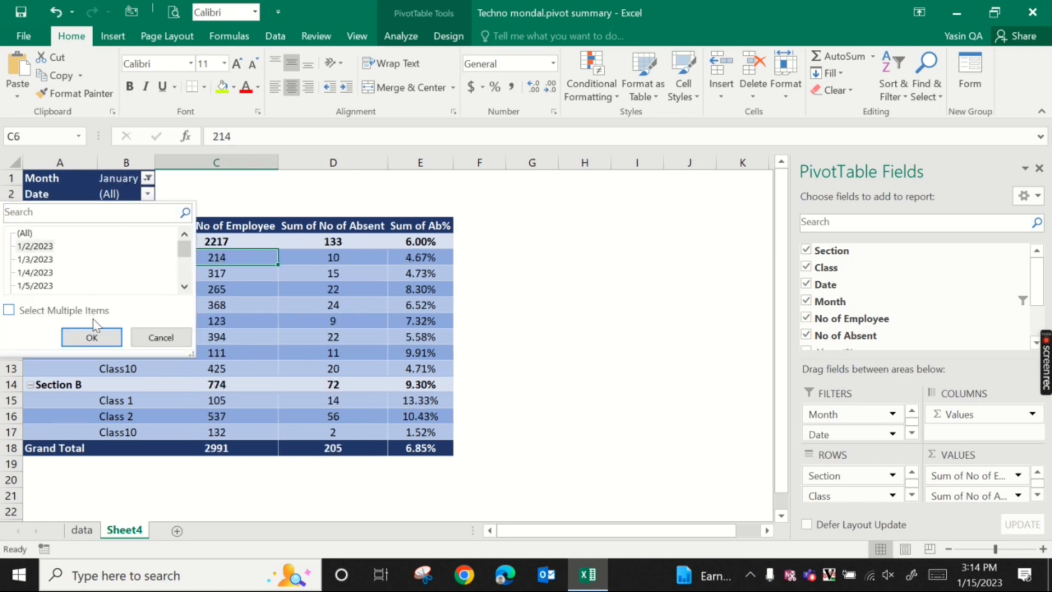
pyautogui.click(97, 333)
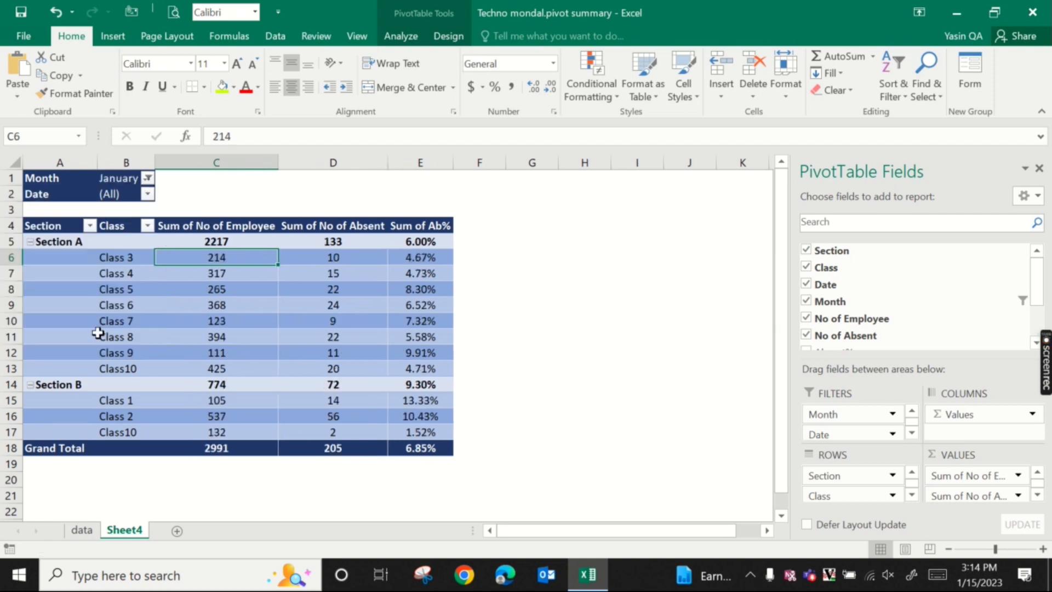
# Step: Reset the pivot table's Month and Date filters to (All)
pyautogui.click(155, 178)
pyautogui.click(16, 219)
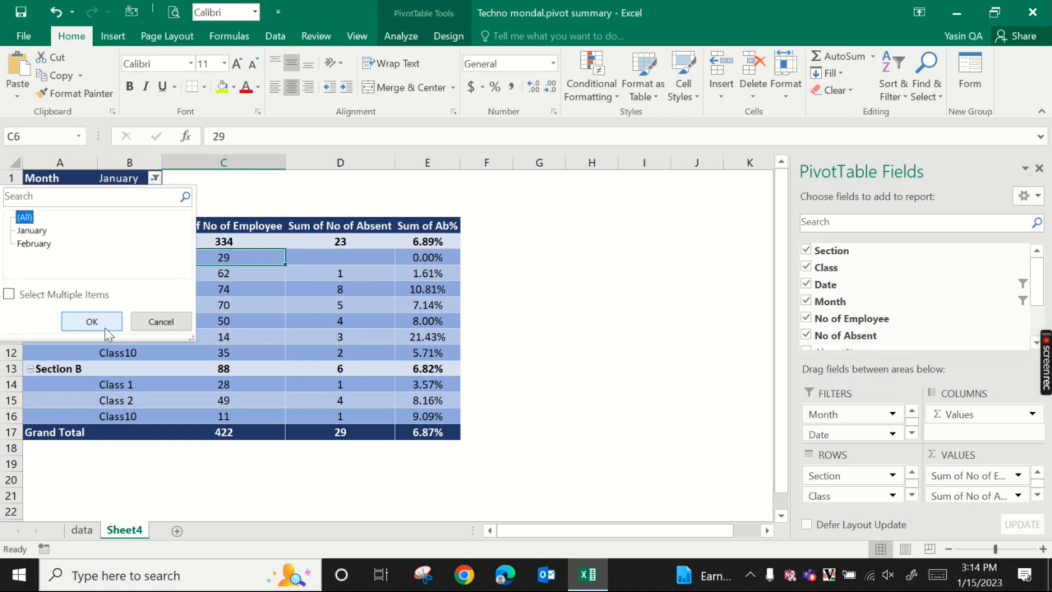
pyautogui.click(105, 328)
pyautogui.click(155, 194)
pyautogui.click(26, 233)
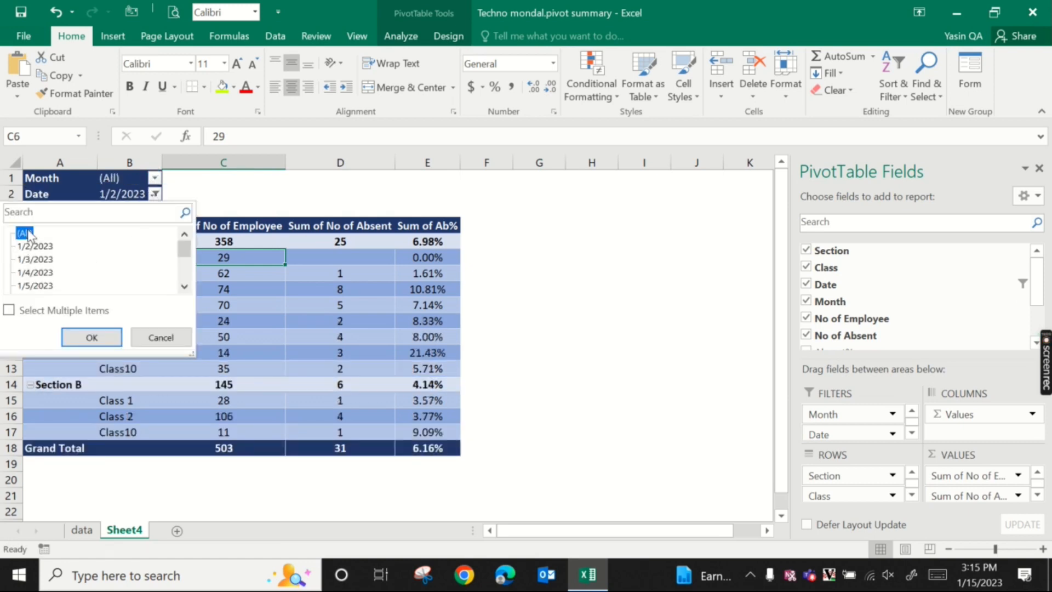
pyautogui.click(77, 337)
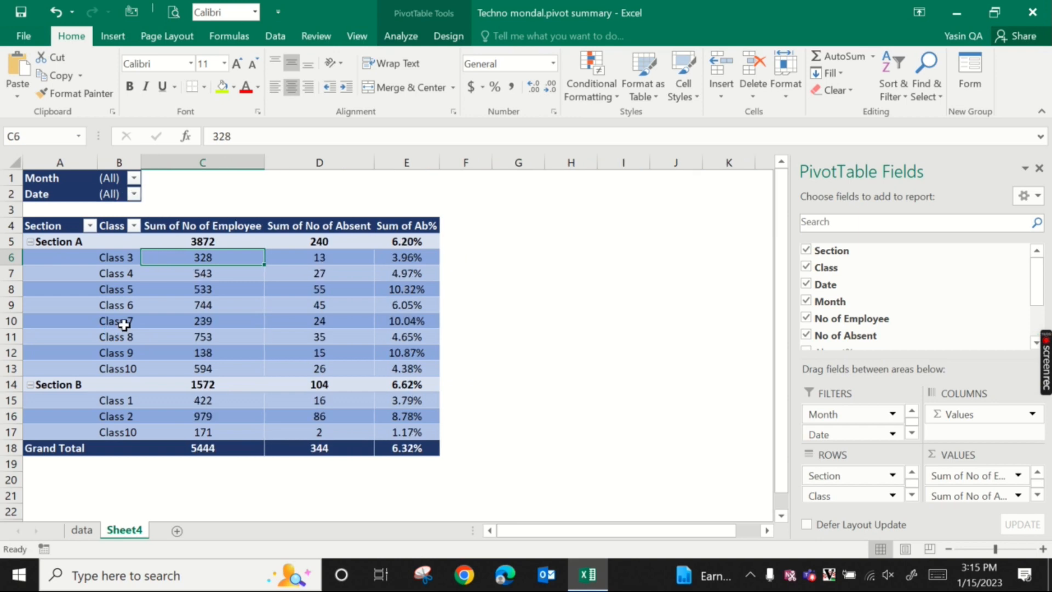
# Step: Collapse the Section A and Section B groups in the pivot table and expand both again
pyautogui.click(29, 242)
pyautogui.click(29, 257)
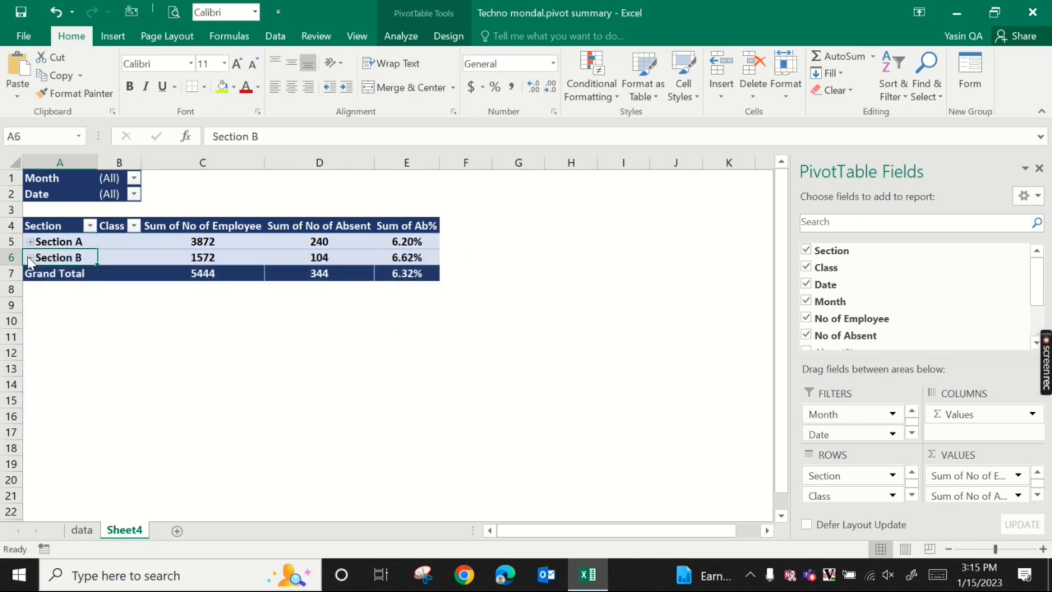
pyautogui.click(29, 257)
pyautogui.click(30, 242)
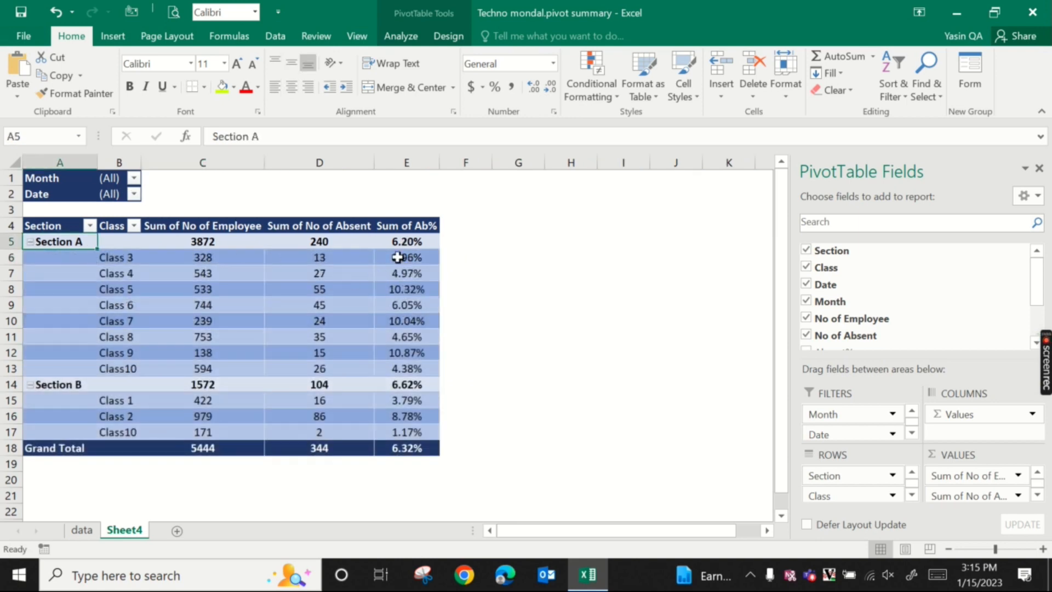
pyautogui.moveTo(330, 301)
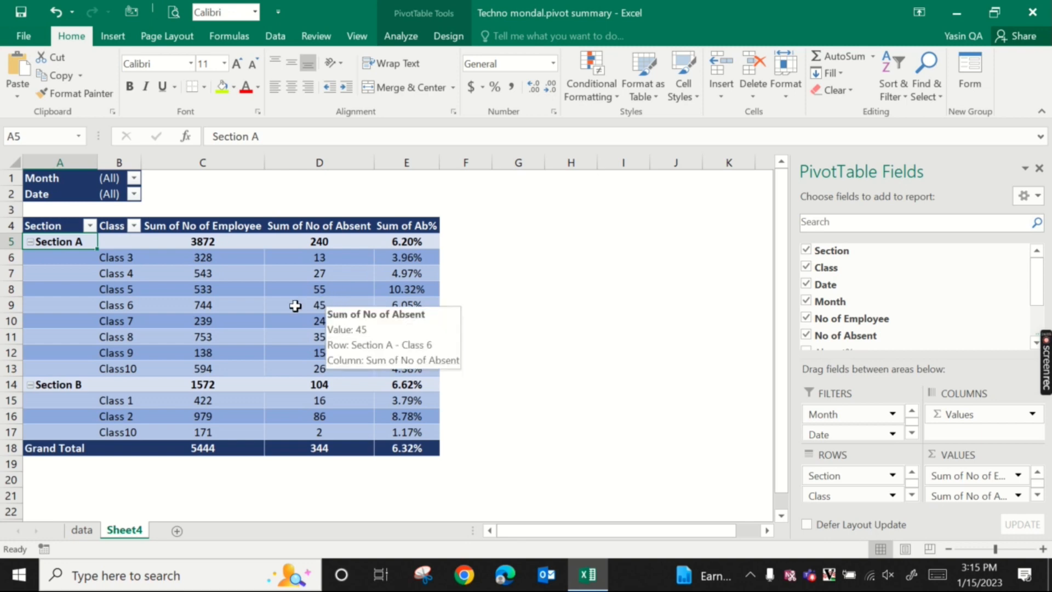
# Step: Examine the source table on the data sheet, going through its Section, Class, Date, Month and No of Employee columns
pyautogui.click(82, 530)
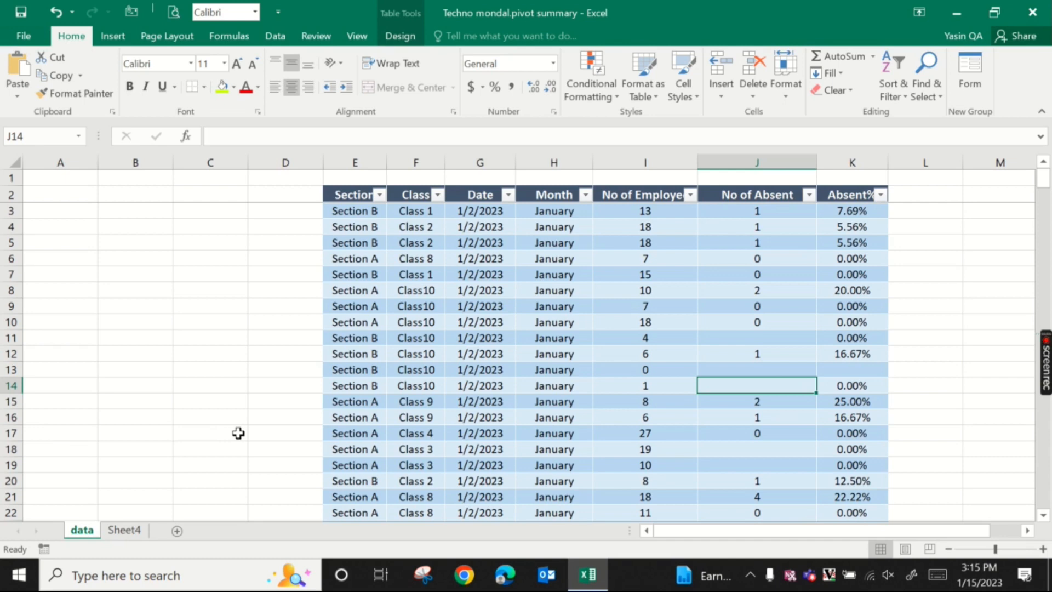
pyautogui.click(431, 242)
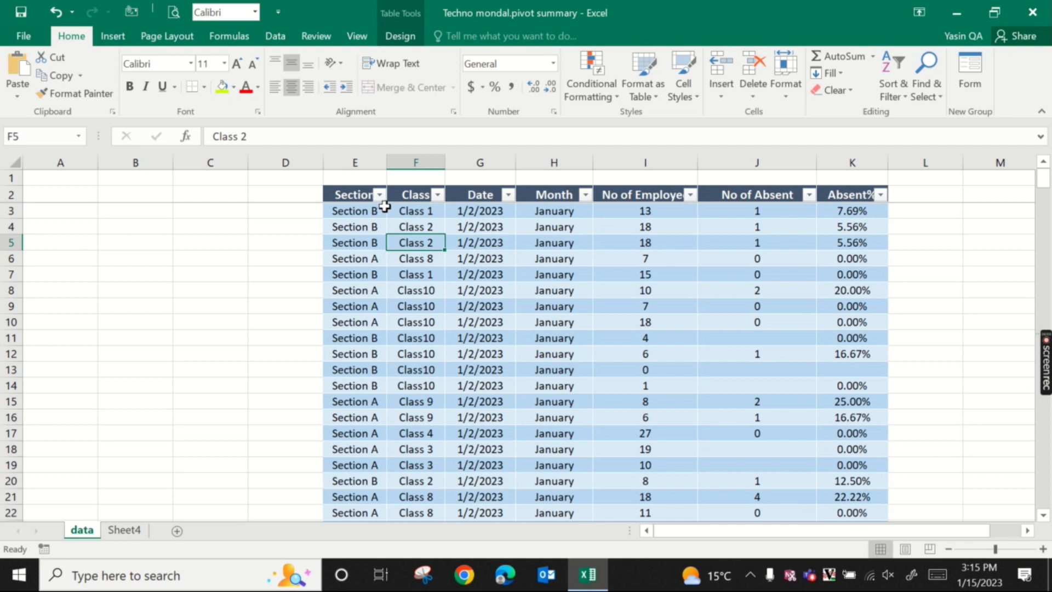
pyautogui.click(344, 195)
pyautogui.click(397, 192)
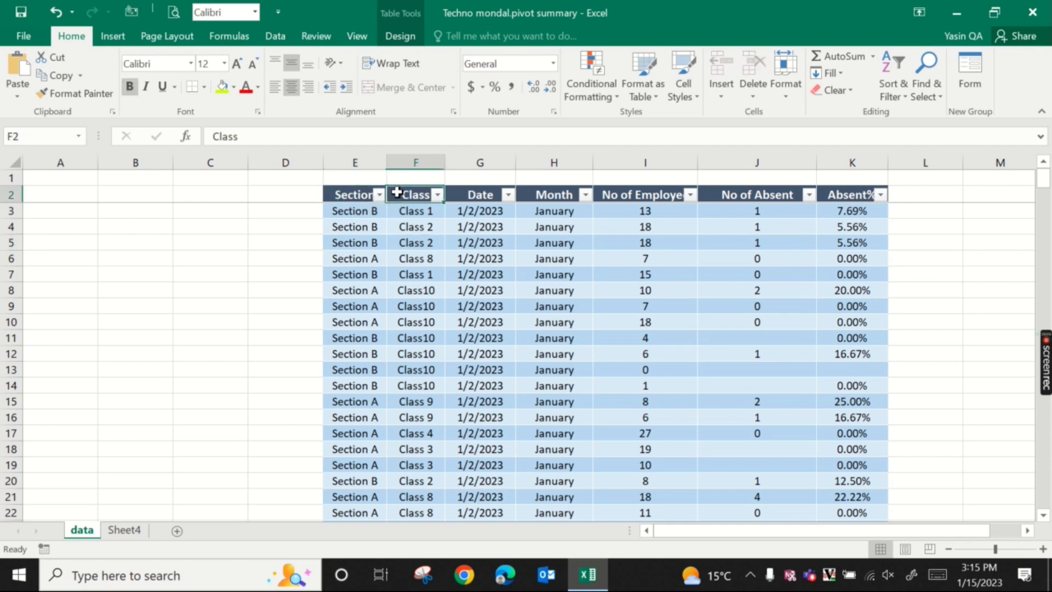
pyautogui.click(480, 187)
pyautogui.click(543, 186)
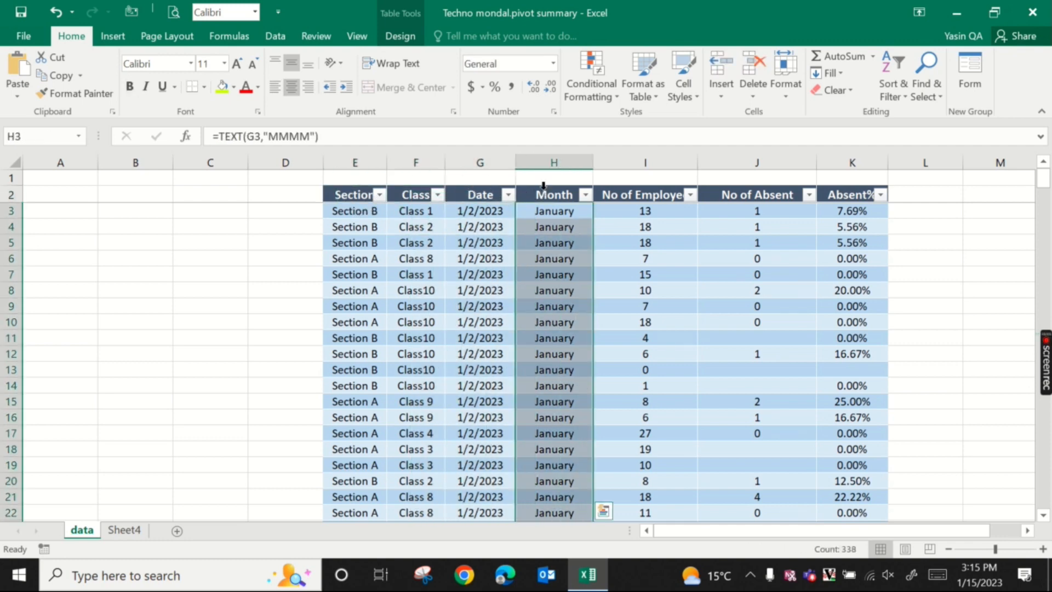
pyautogui.click(635, 200)
pyautogui.hotkey('ctrl', 'a')
pyautogui.click(644, 274)
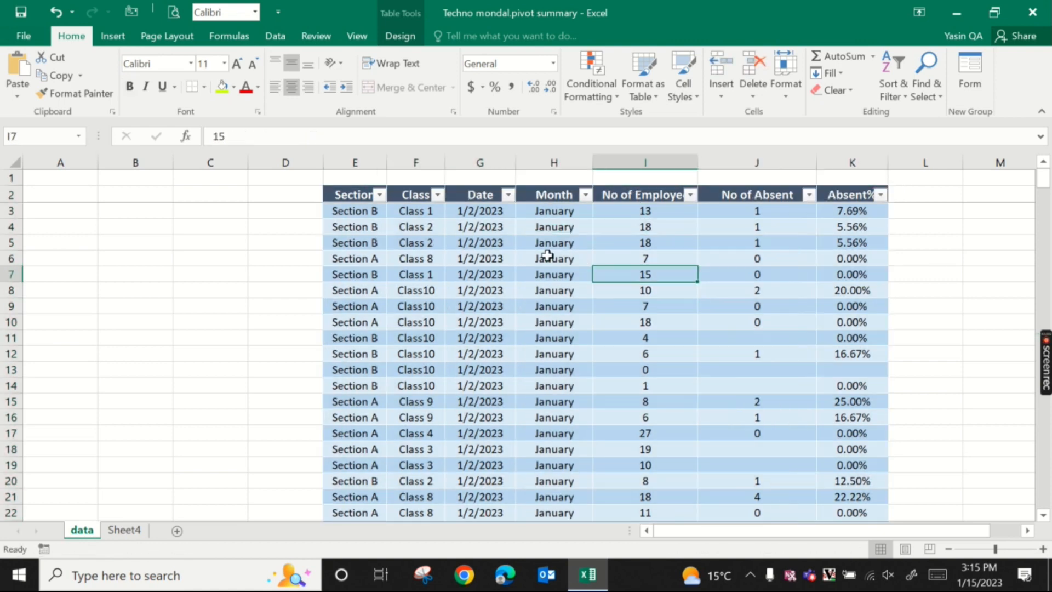
# Step: Select the whole source table and create a PivotTable from it on a new worksheet, without adding the data to the Data Model
pyautogui.click(349, 196)
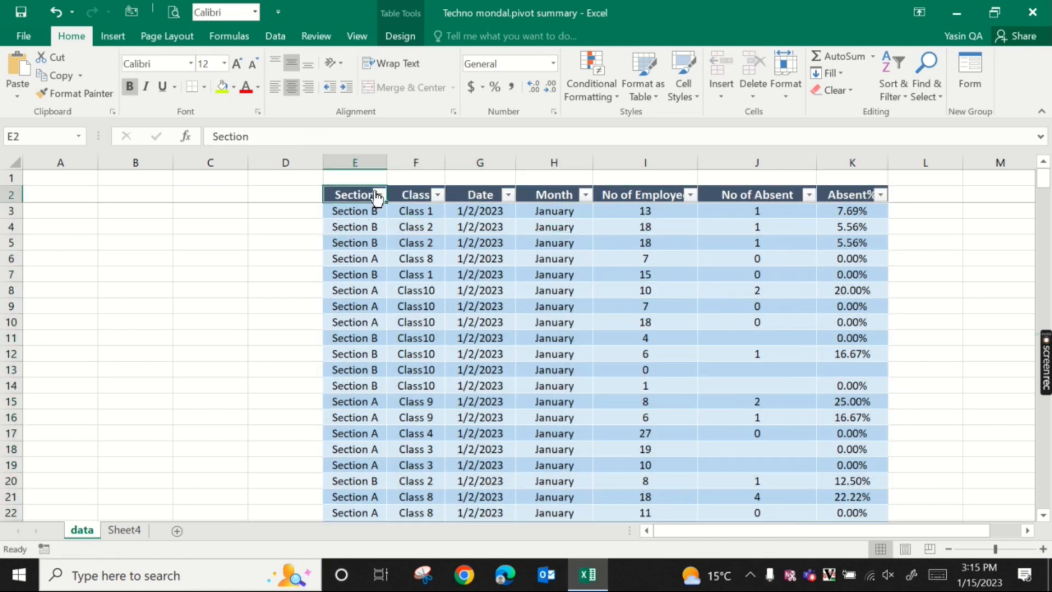
pyautogui.hotkey('ctrl', 'shift', 'End')
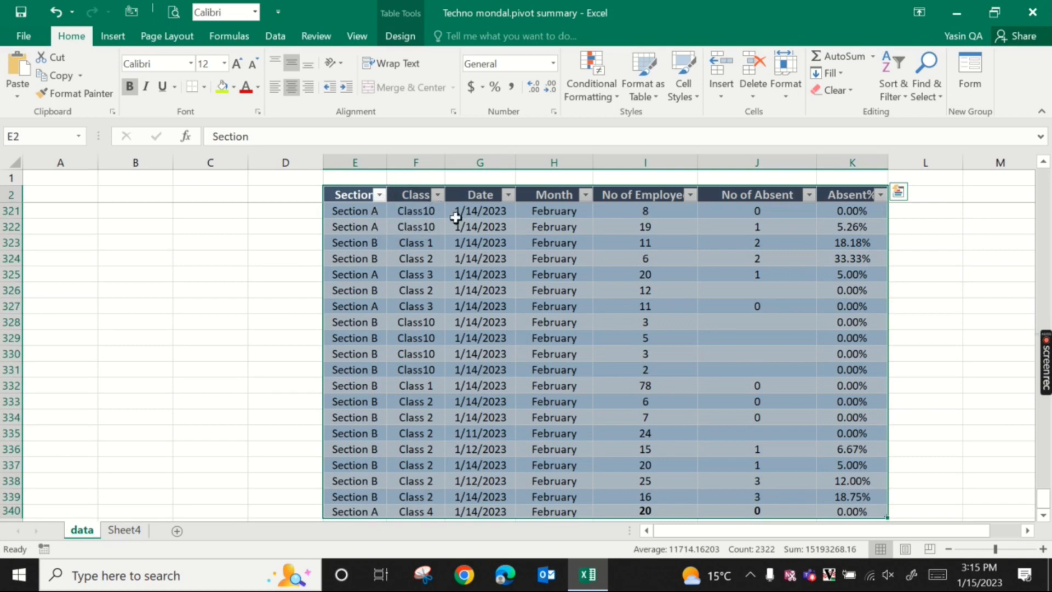
pyautogui.click(113, 36)
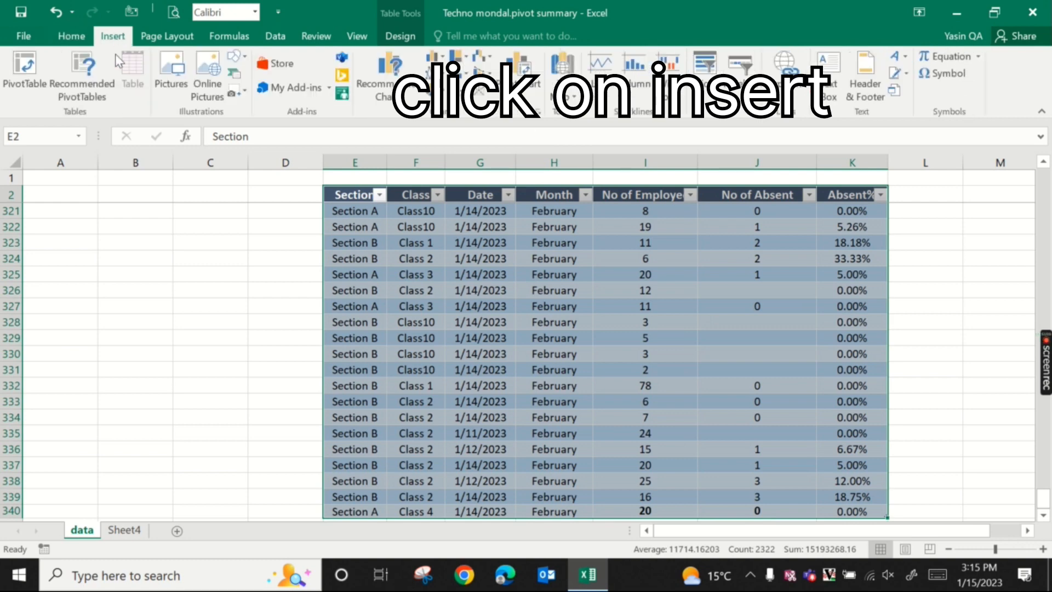
pyautogui.click(21, 66)
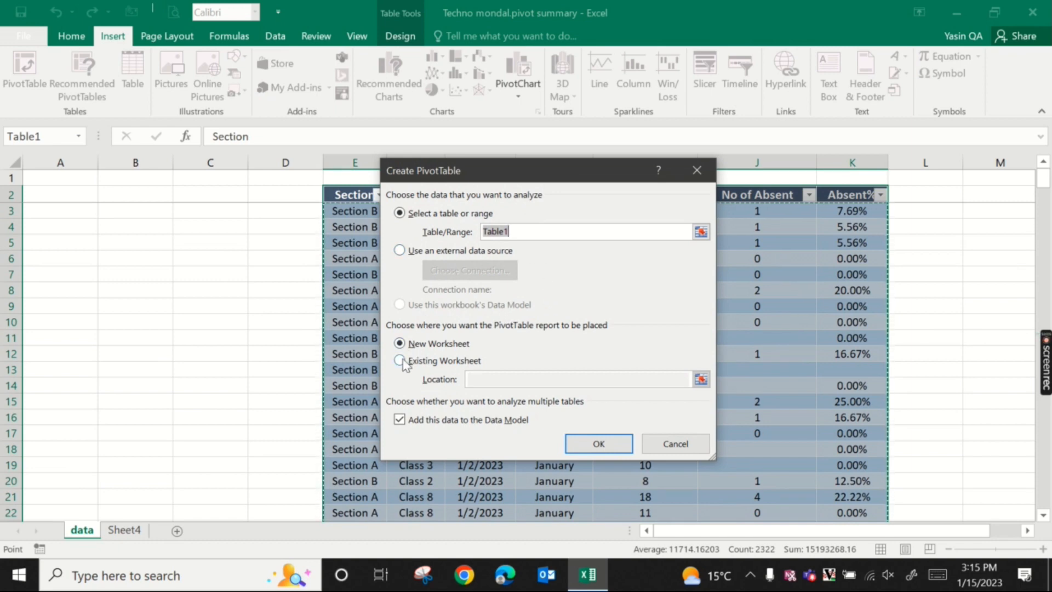
pyautogui.click(401, 420)
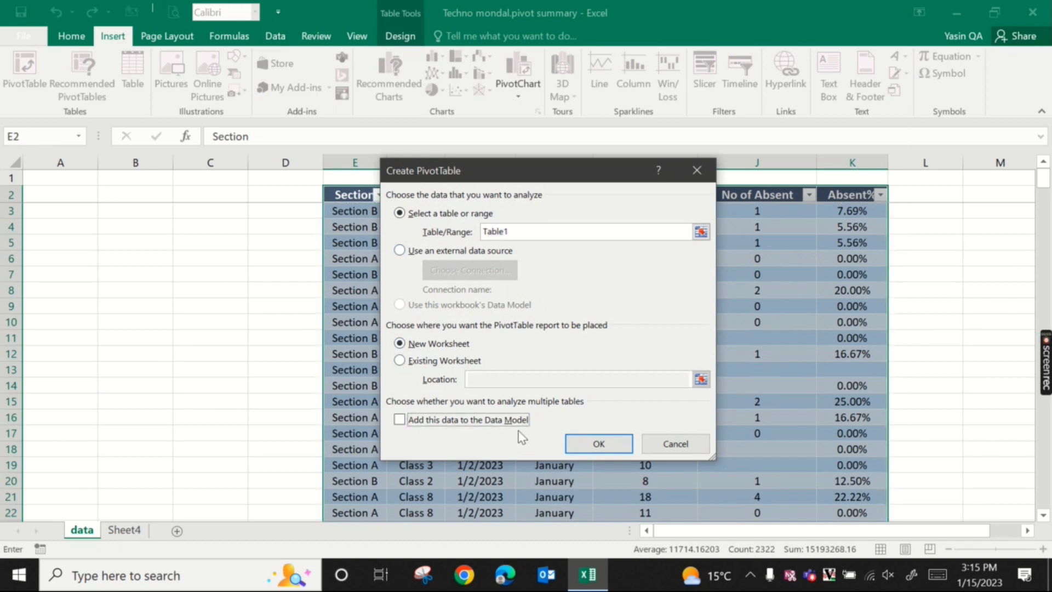
pyautogui.click(598, 444)
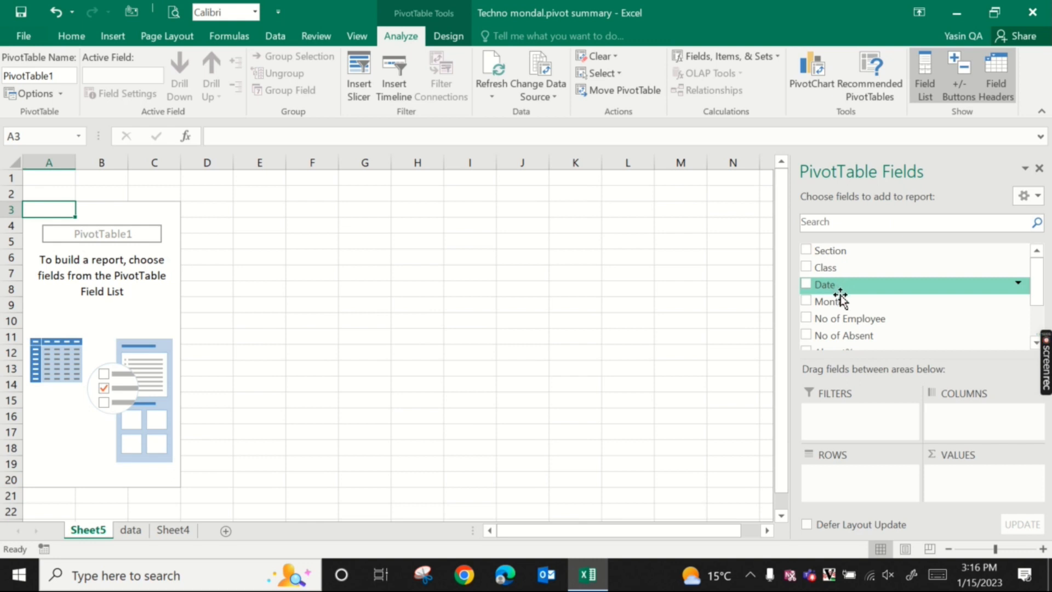
# Step: Place the Month and Date fields in the new pivot table's filters, taking the misplaced Class field back out
pyautogui.moveTo(840, 299); pyautogui.dragTo(854, 416)
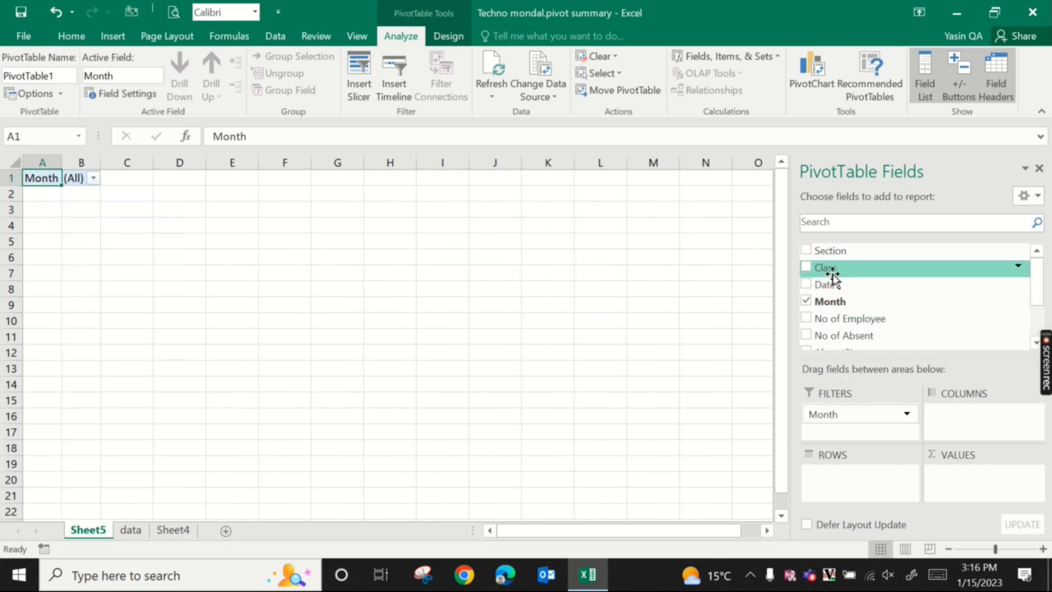
pyautogui.moveTo(833, 274); pyautogui.dragTo(845, 434)
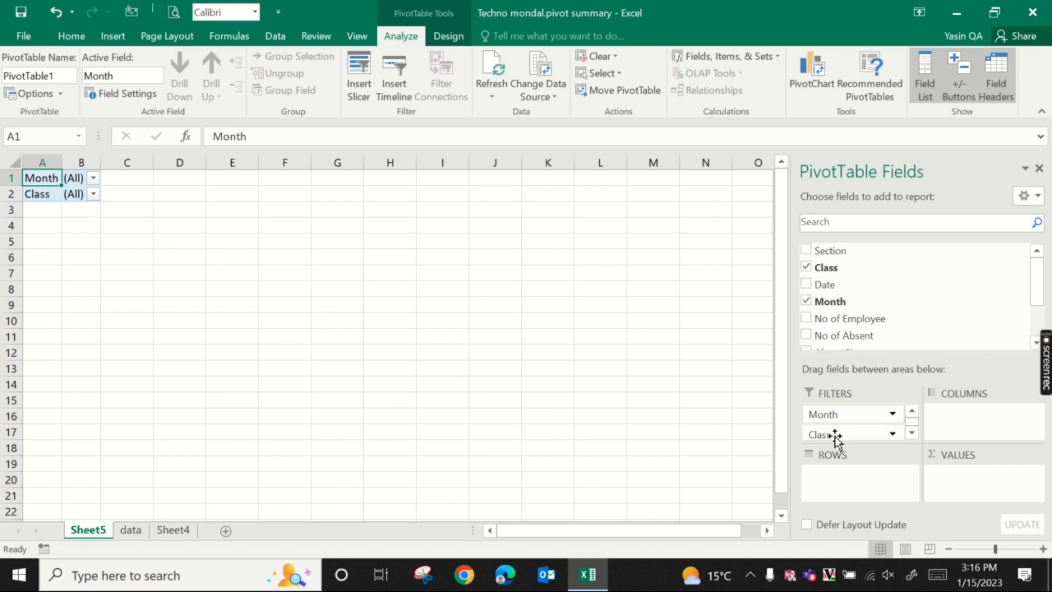
pyautogui.moveTo(834, 434); pyautogui.dragTo(863, 386)
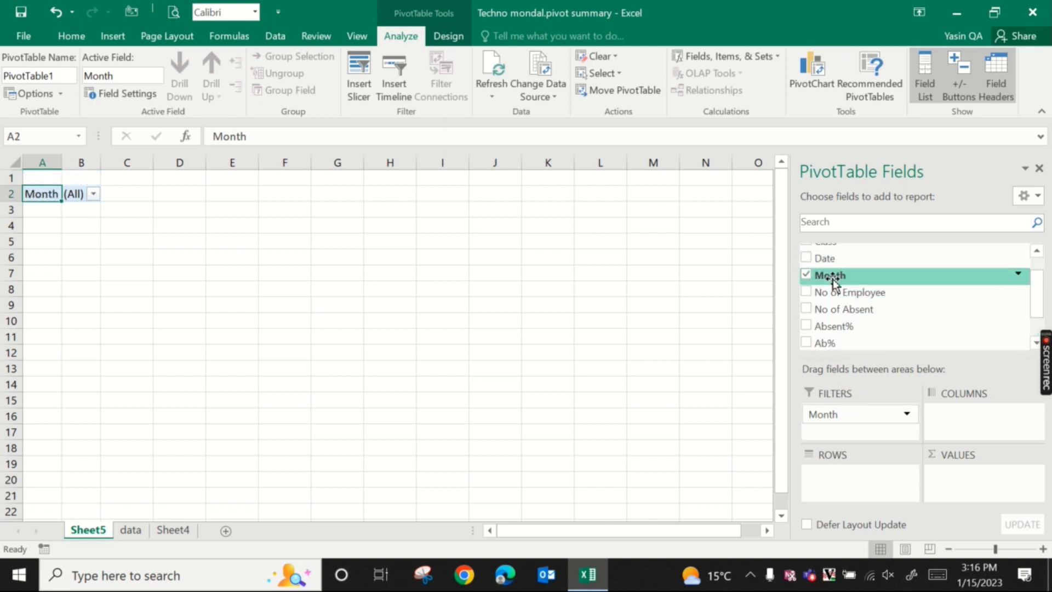
pyautogui.moveTo(826, 258); pyautogui.dragTo(841, 434)
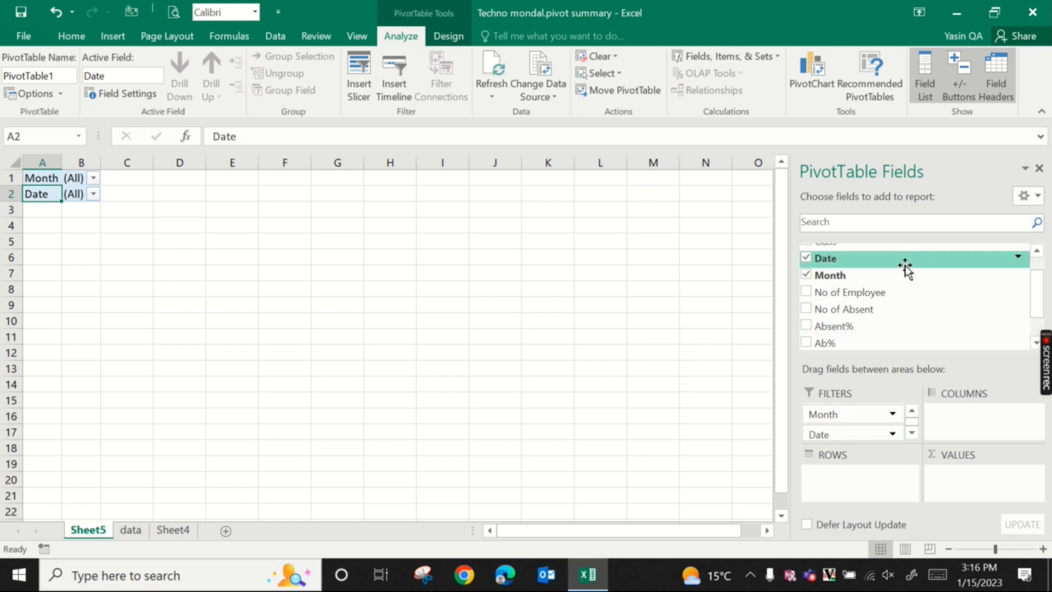
# Step: Add the Section field to the pivot table's rows, with Class nested below it
pyautogui.moveTo(1040, 310); pyautogui.dragTo(1040, 297)
pyautogui.moveTo(909, 263); pyautogui.dragTo(850, 476)
pyautogui.moveTo(822, 268); pyautogui.dragTo(841, 494)
# Step: Add No of Employee, No of Absent and Absent% to the pivot table's values
pyautogui.moveTo(1046, 364)
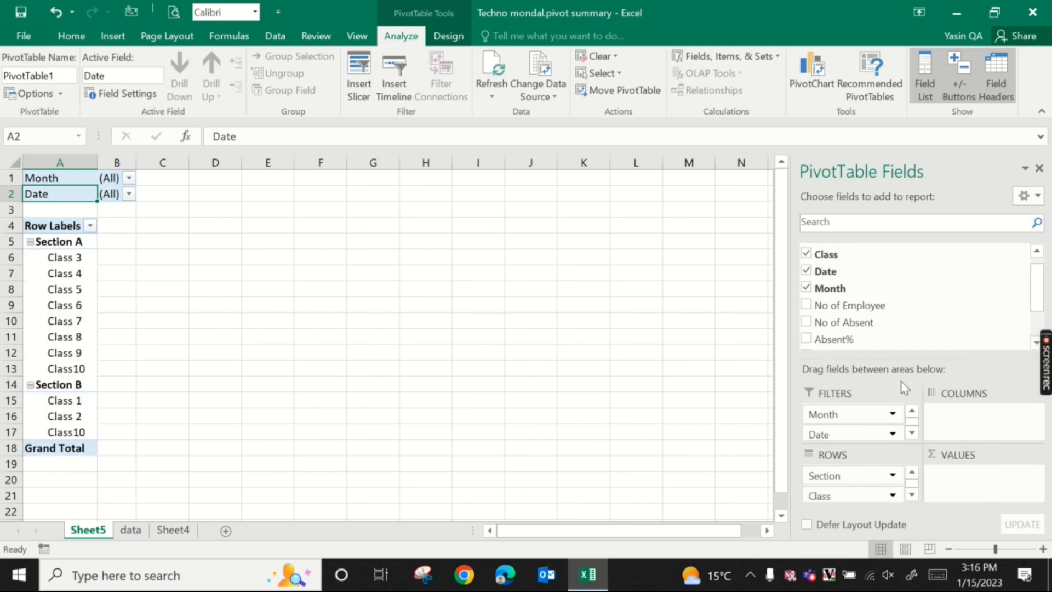
pyautogui.moveTo(815, 306); pyautogui.dragTo(959, 483)
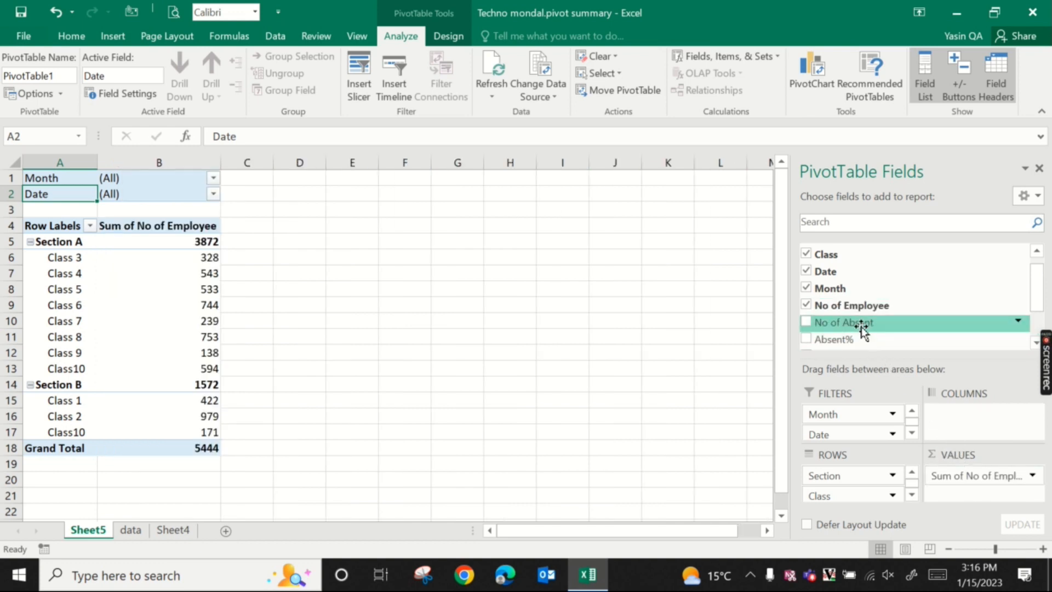
pyautogui.moveTo(863, 328); pyautogui.dragTo(979, 496)
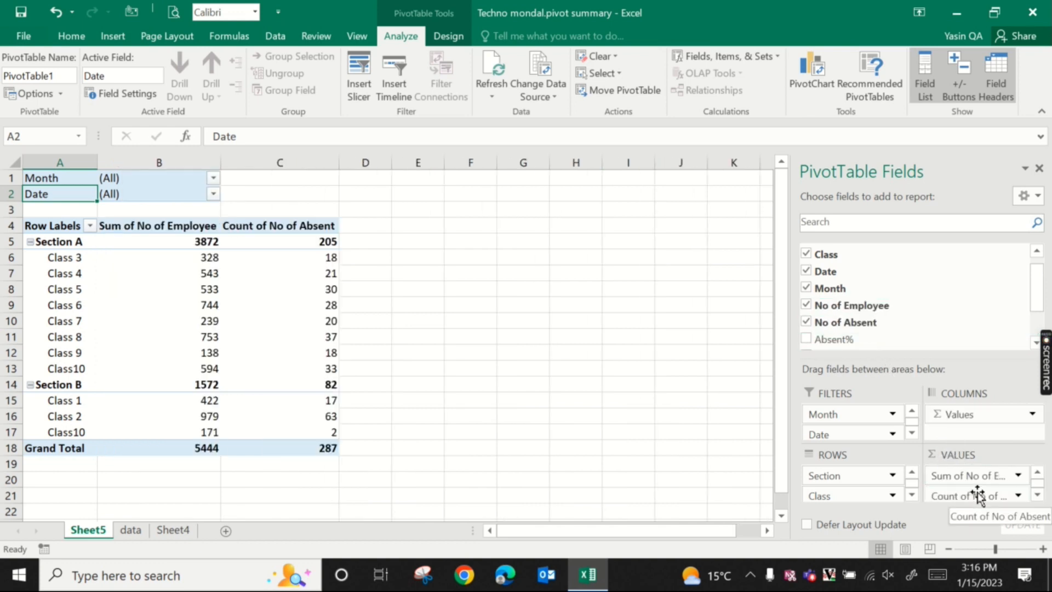
pyautogui.moveTo(859, 340); pyautogui.dragTo(973, 501)
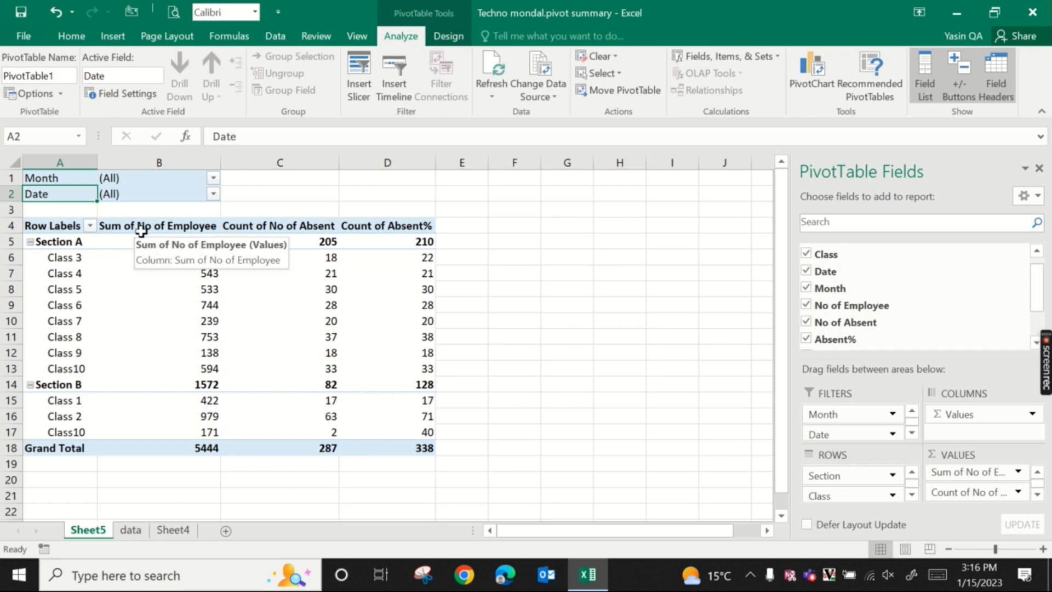
# Step: Check the No of Absent column on the data sheet for blank cells that affect how the pivot table summarizes it
pyautogui.click(275, 224)
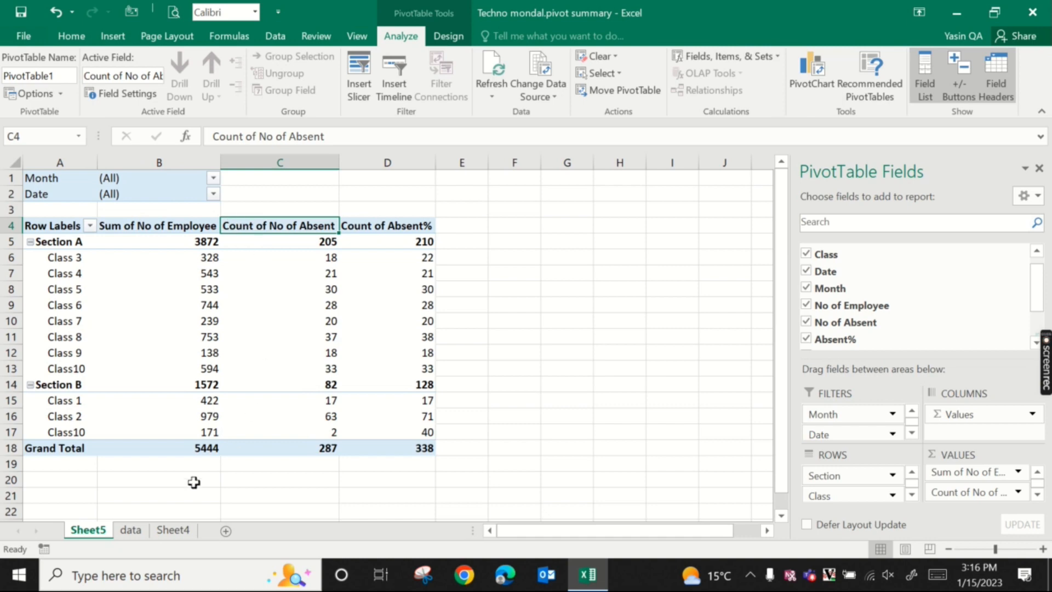
pyautogui.click(131, 530)
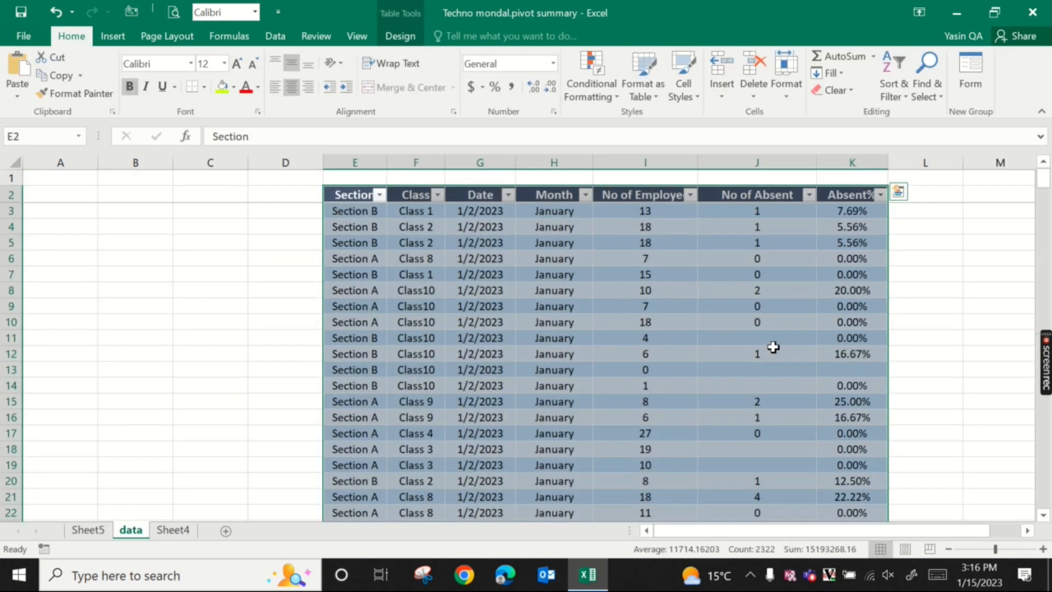
pyautogui.click(756, 343)
pyautogui.click(759, 369)
pyautogui.click(759, 379)
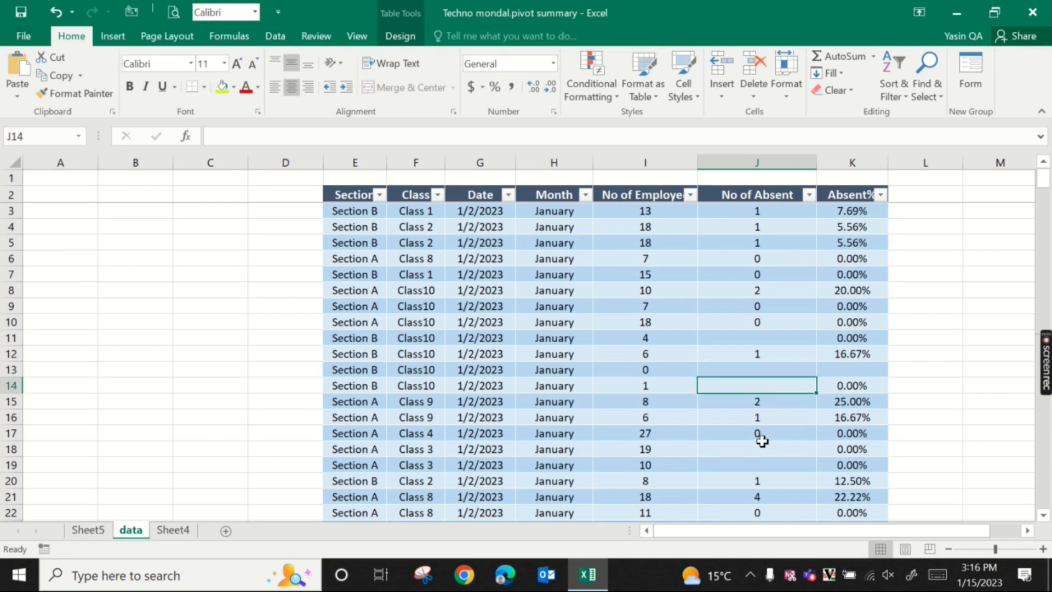
pyautogui.moveTo(758, 448); pyautogui.dragTo(754, 470)
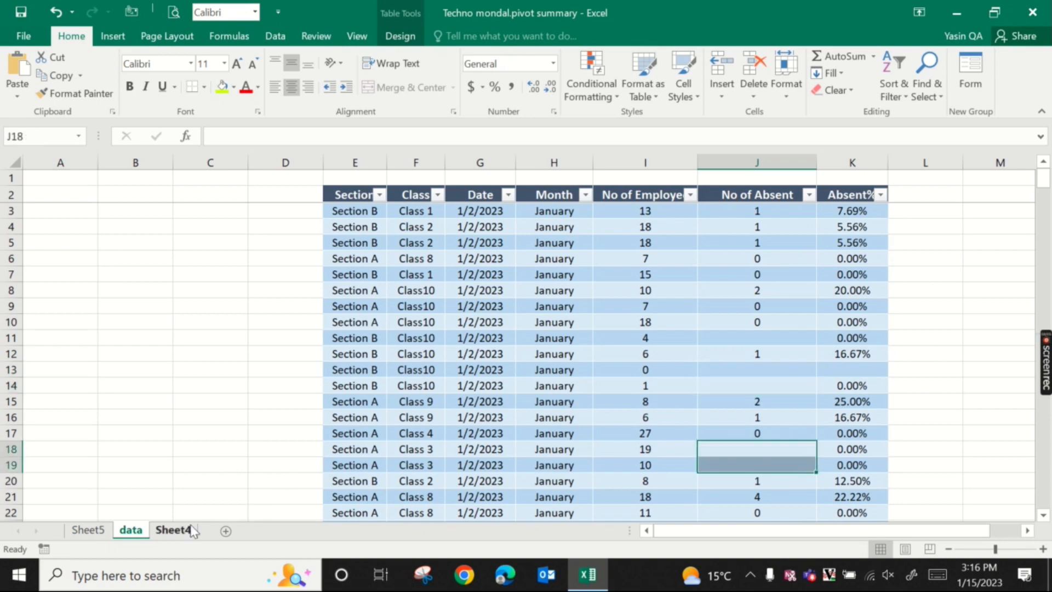
# Step: Change the pivot table's No of Absent value field to summarize by Sum
pyautogui.click(173, 530)
pyautogui.click(88, 530)
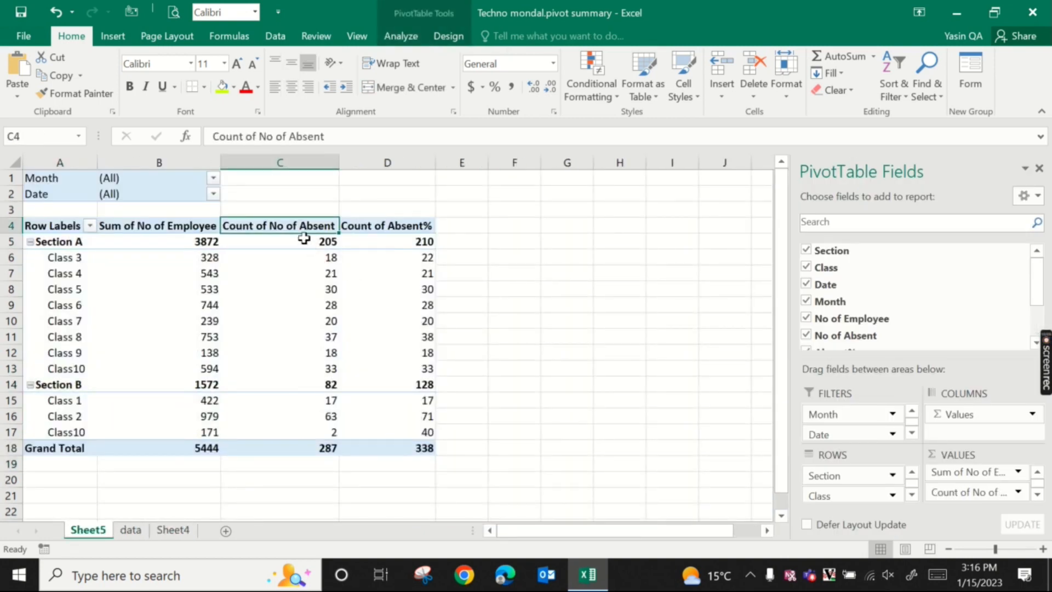
pyautogui.rightClick(295, 222)
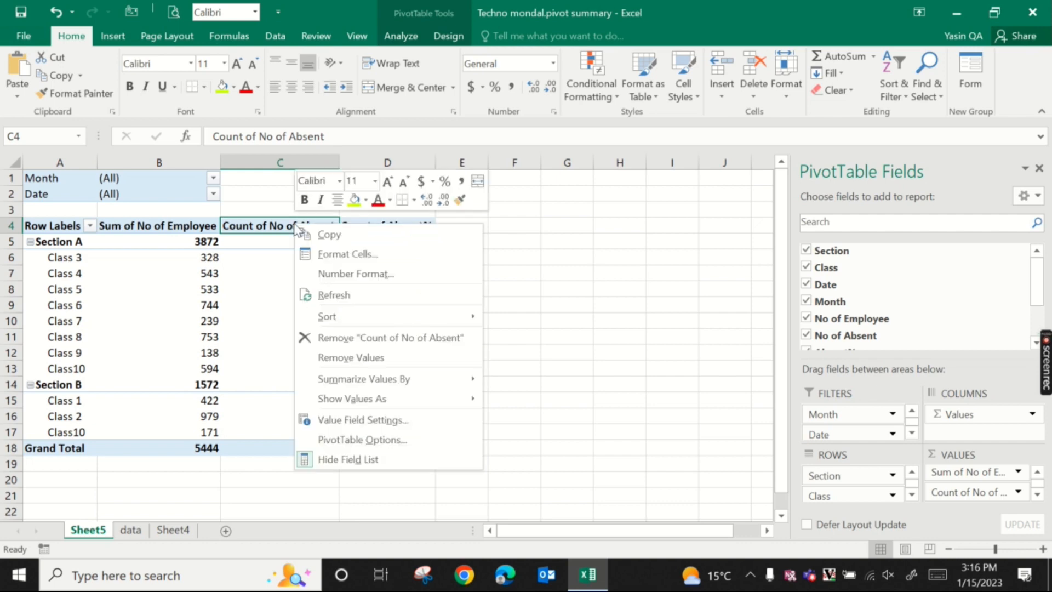
pyautogui.click(367, 421)
pyautogui.click(242, 423)
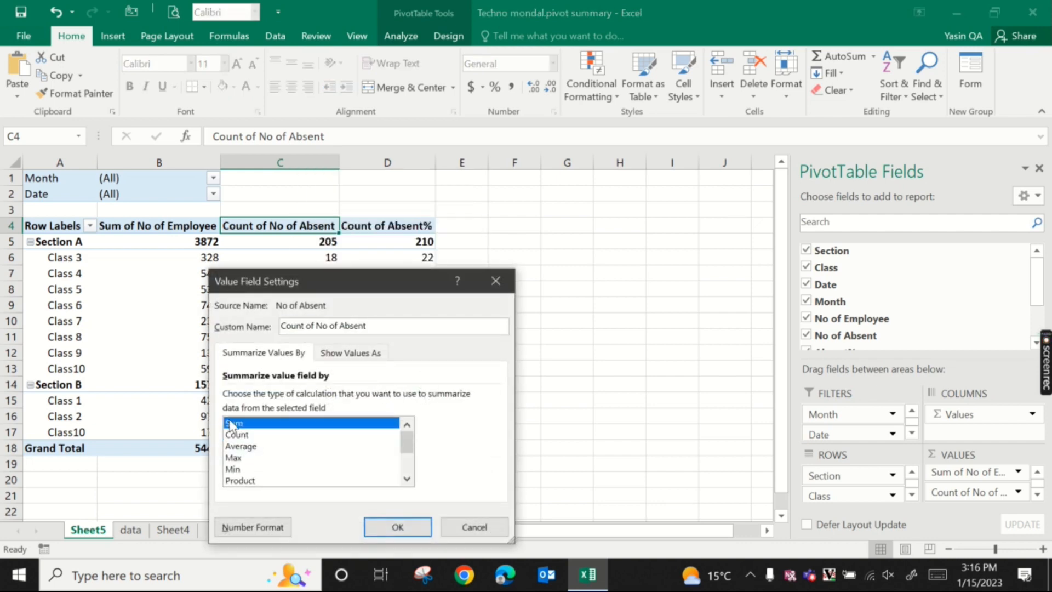
pyautogui.click(398, 527)
pyautogui.click(381, 290)
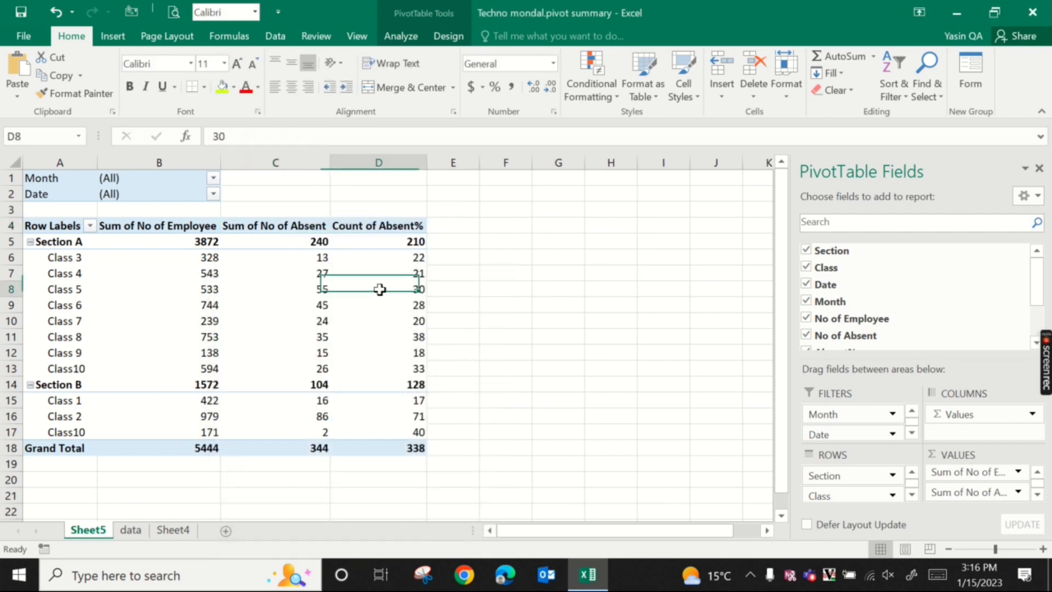
# Step: Check the blank Absent% cell on the data sheet and remove the Absent% count from the pivot table's values
pyautogui.click(382, 227)
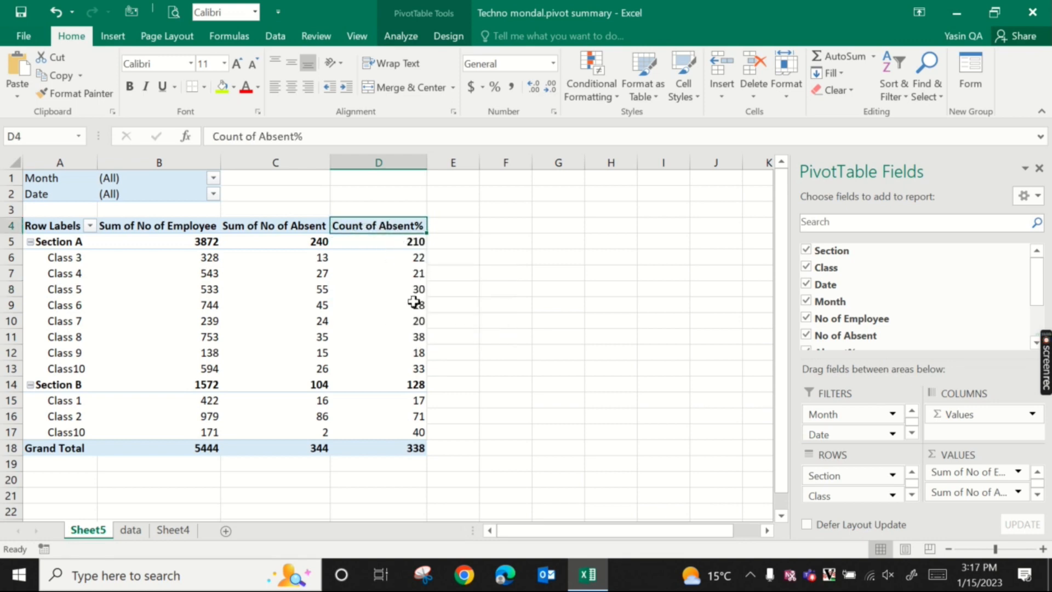
pyautogui.click(131, 529)
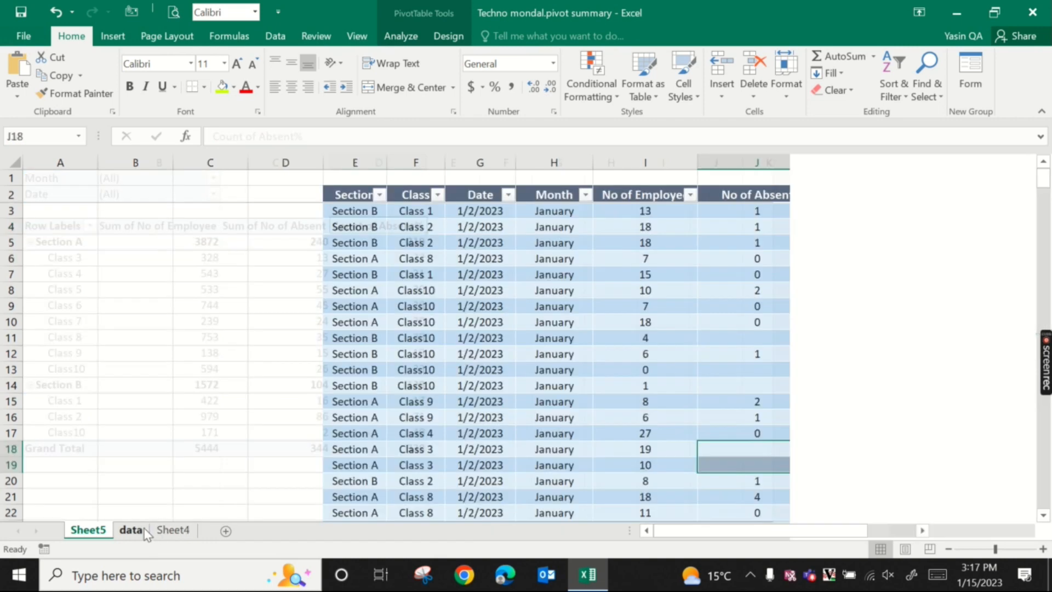
pyautogui.click(846, 369)
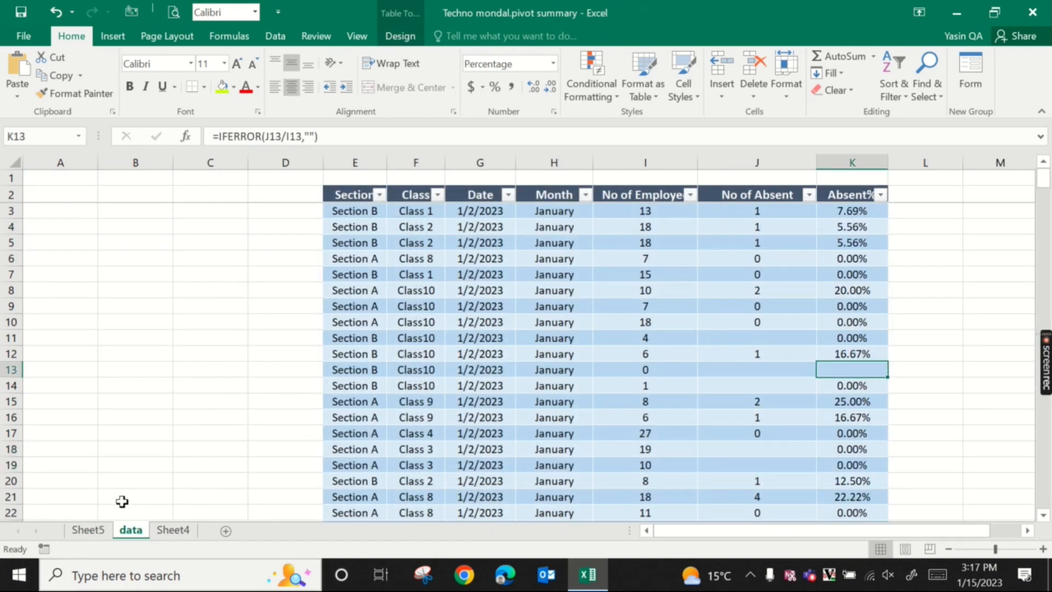
pyautogui.click(87, 530)
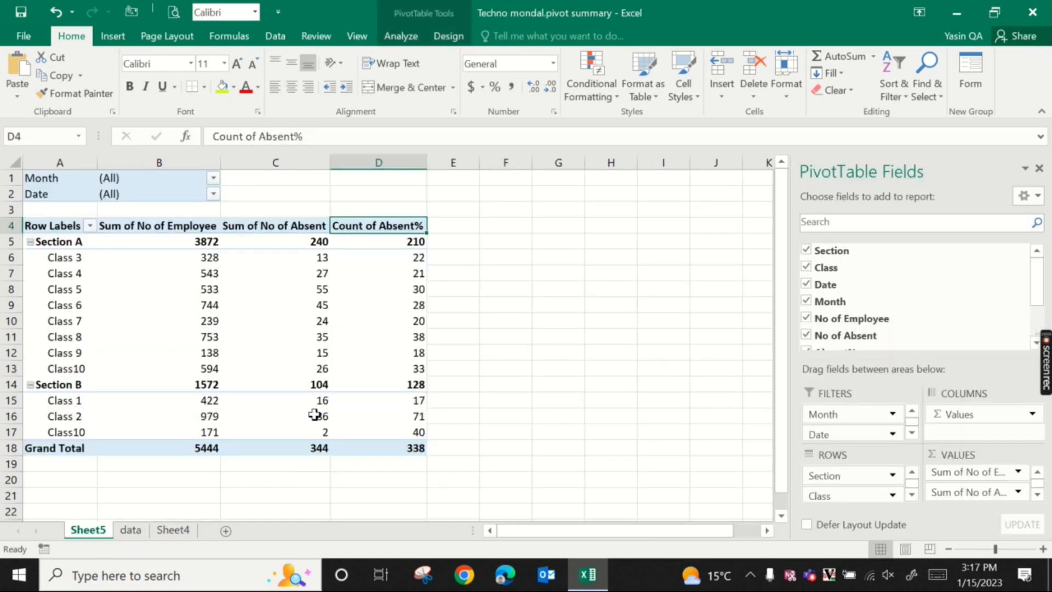
pyautogui.click(380, 317)
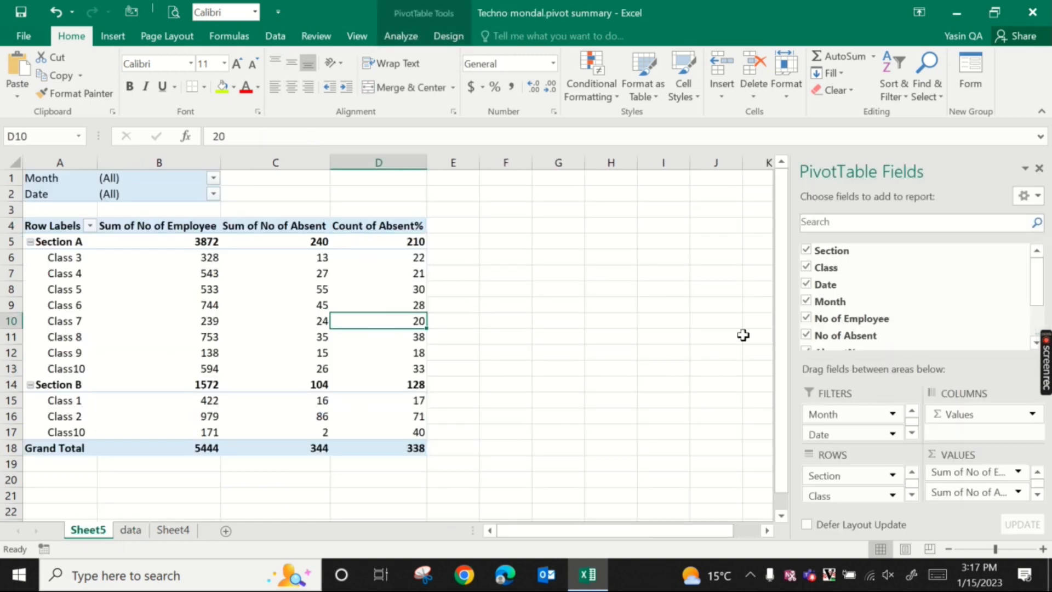
pyautogui.click(1037, 495)
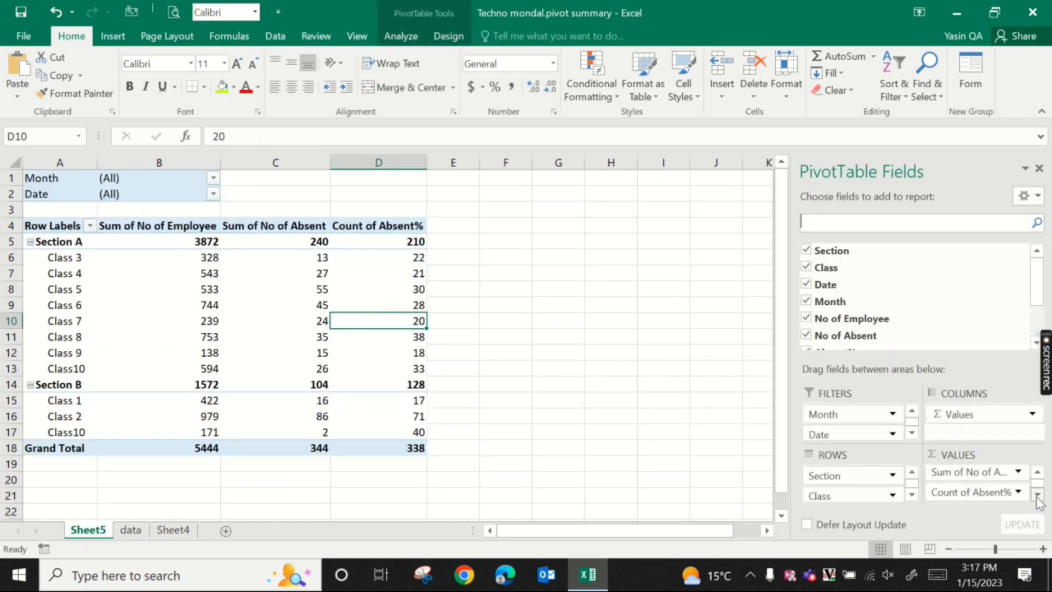
pyautogui.moveTo(984, 492); pyautogui.dragTo(932, 298)
# Step: Insert a calculated field named AB%% into the pivot table with the formula = 'No of Absent'/'No of Employee'
pyautogui.click(404, 38)
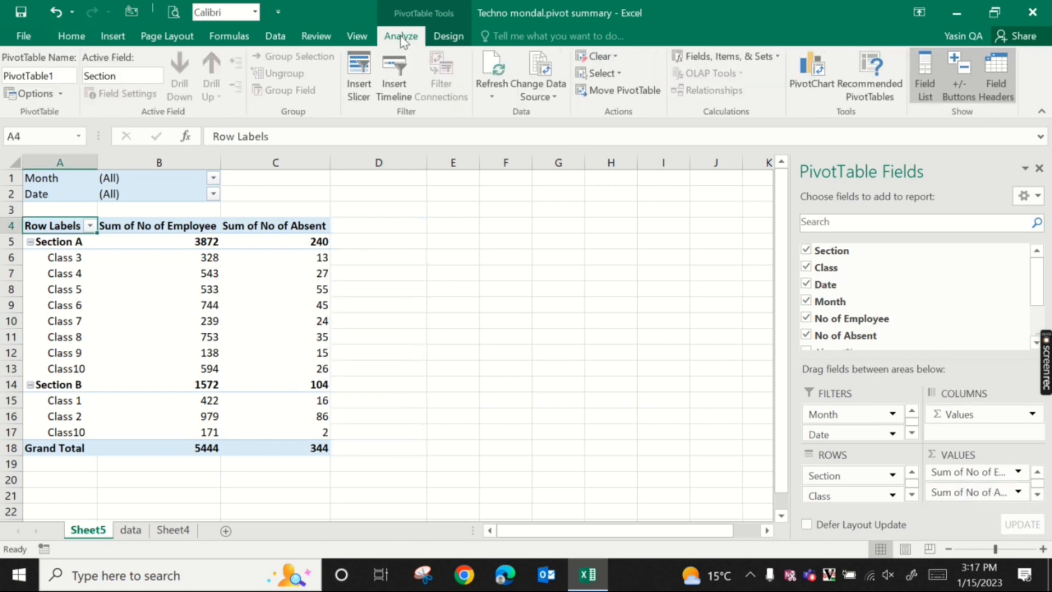
pyautogui.click(712, 57)
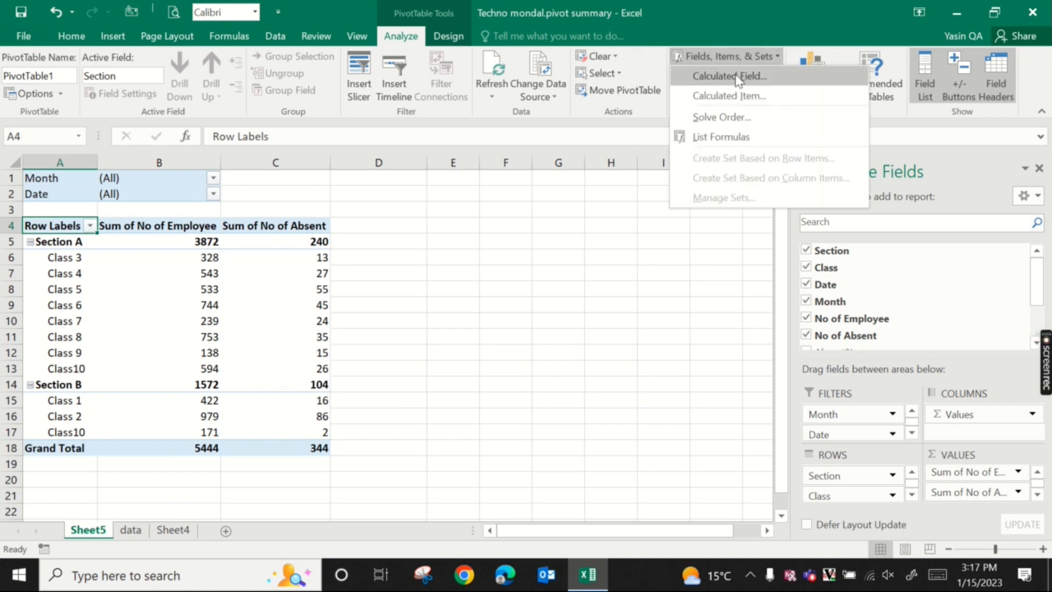
pyautogui.click(730, 76)
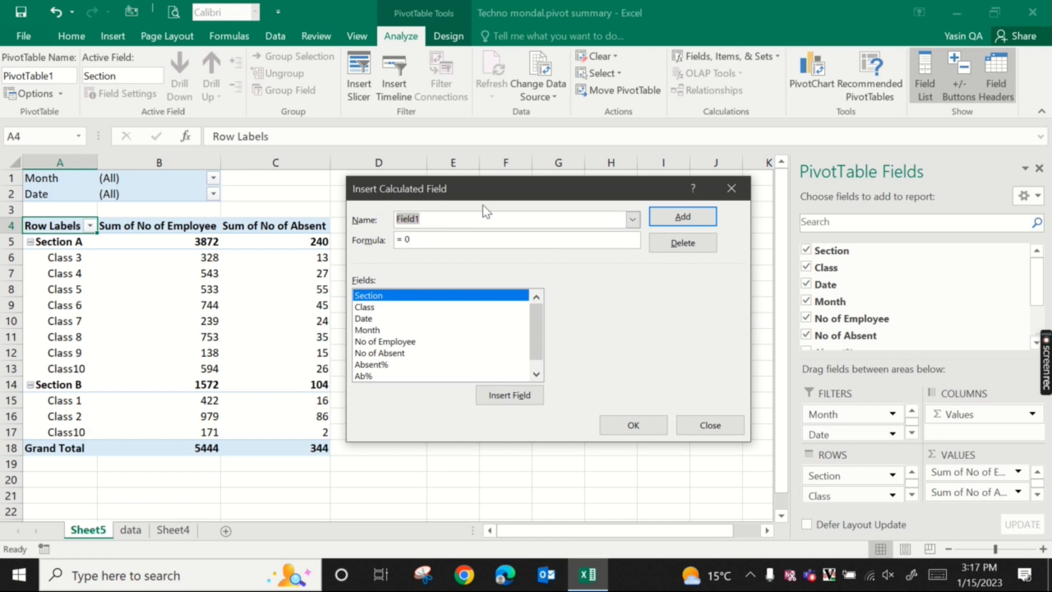
pyautogui.write('AB')
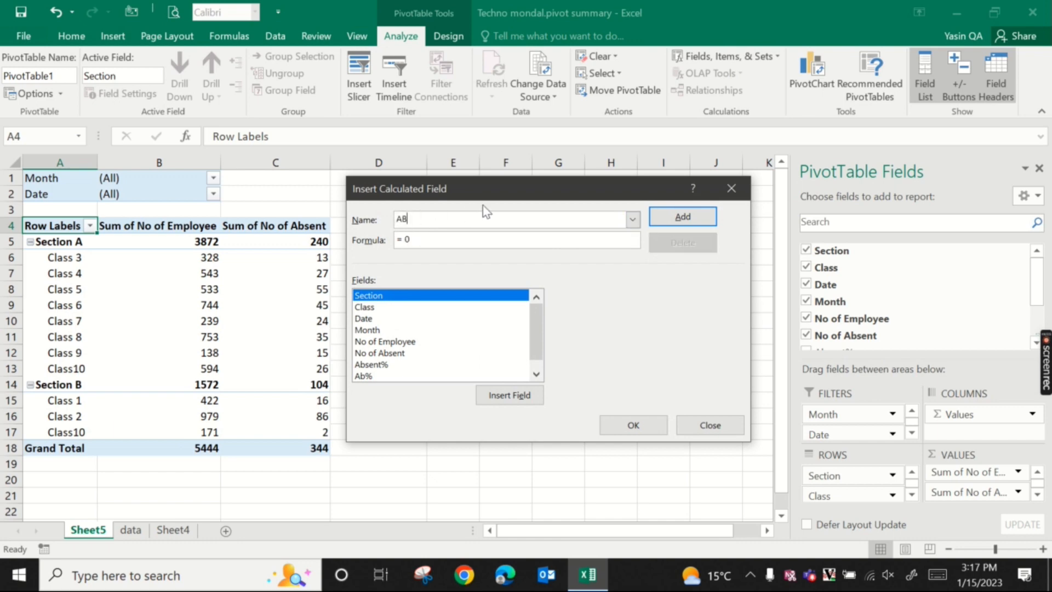
pyautogui.write('%%')
pyautogui.click(392, 355)
pyautogui.click(498, 394)
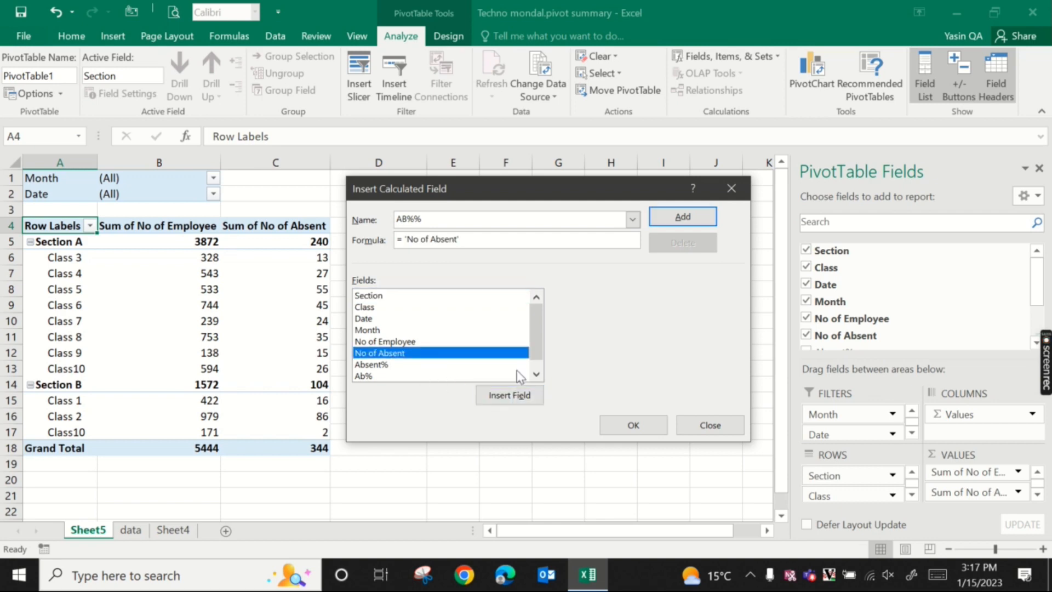
pyautogui.click(385, 342)
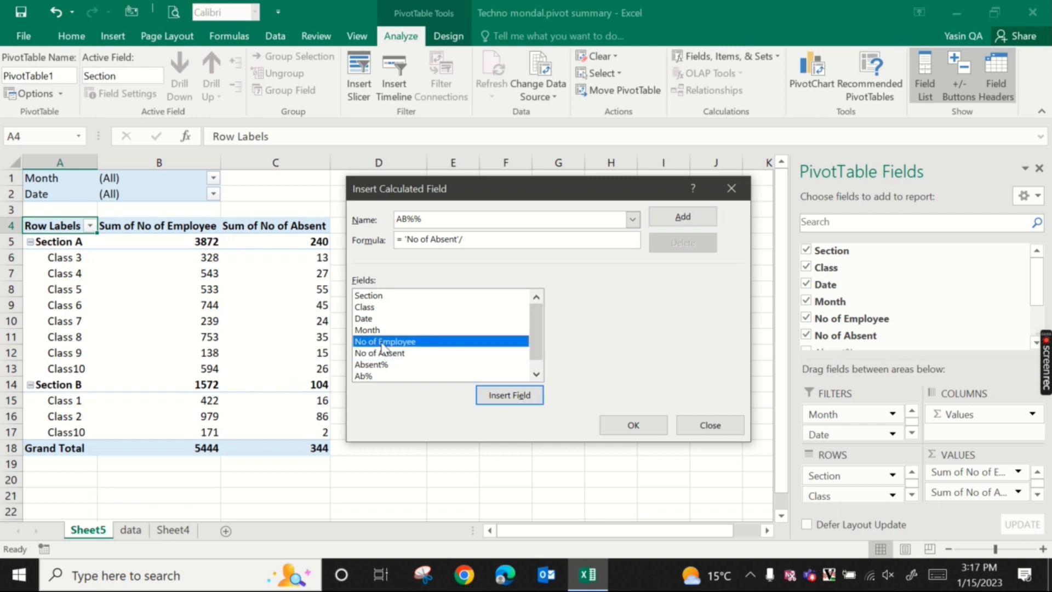
pyautogui.click(501, 396)
pyautogui.click(692, 220)
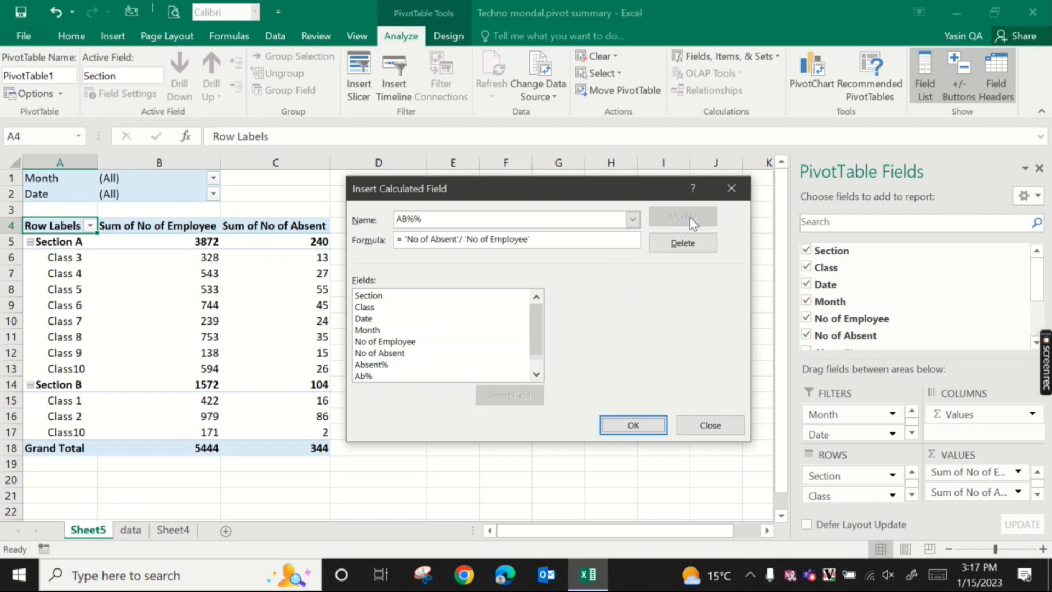
pyautogui.click(635, 426)
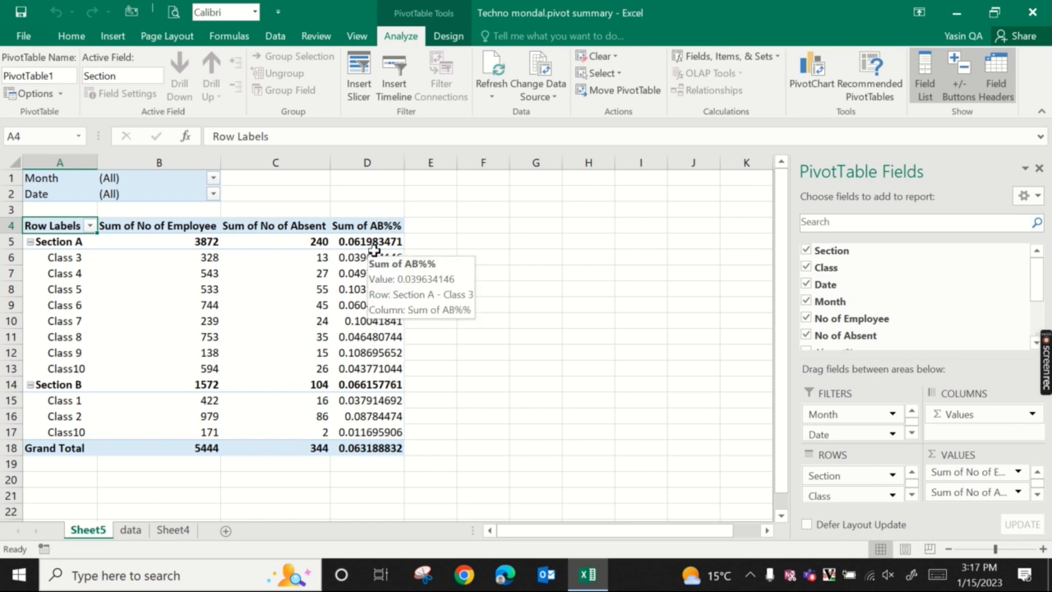
# Step: Format the pivot table's Sum of AB%% values as Percentage with 2 decimal places
pyautogui.rightClick(356, 231)
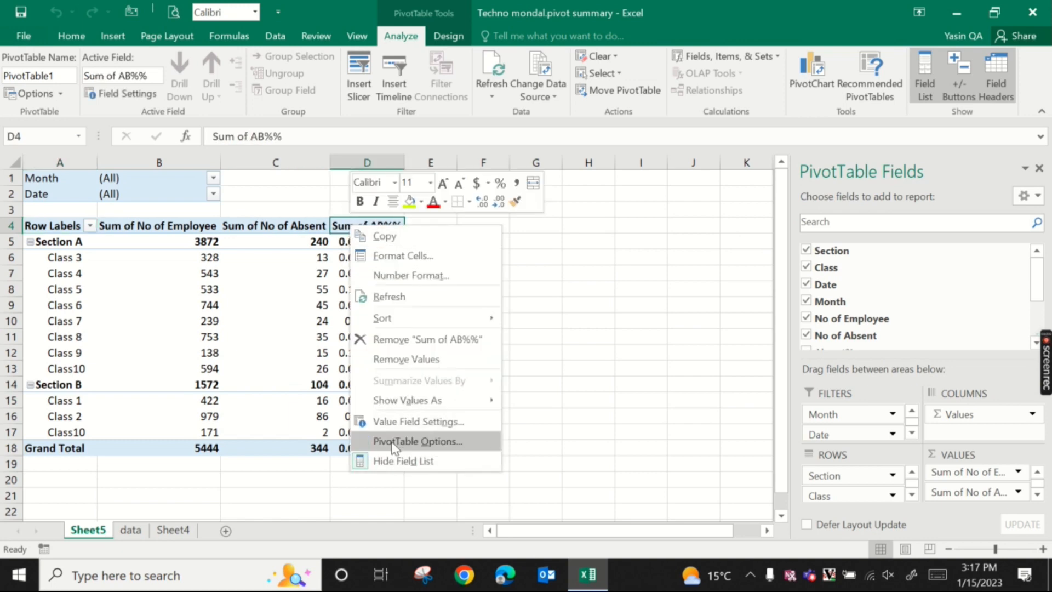
pyautogui.click(394, 422)
pyautogui.click(297, 530)
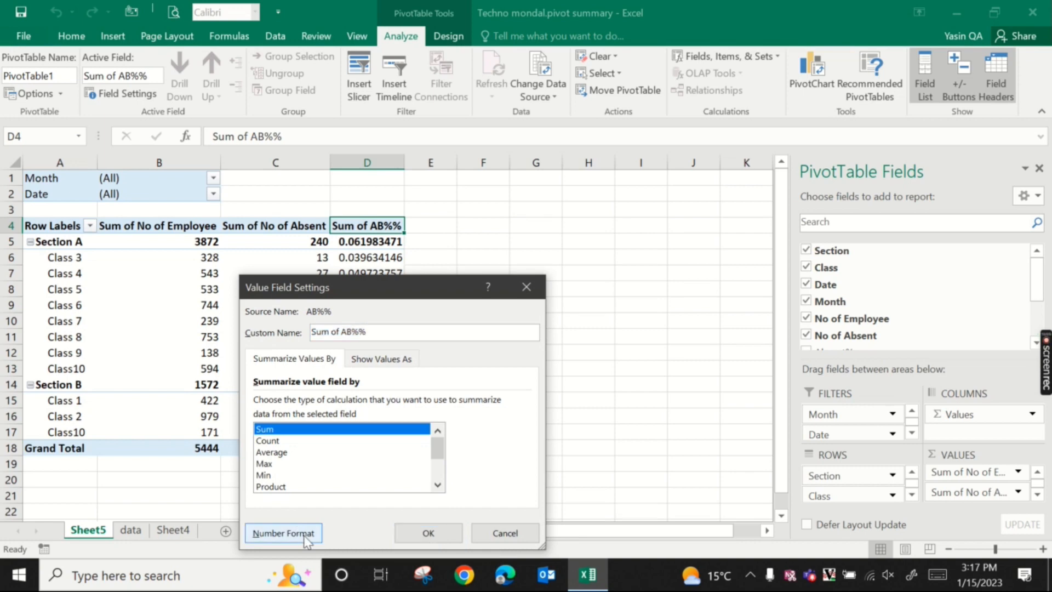
pyautogui.click(221, 295)
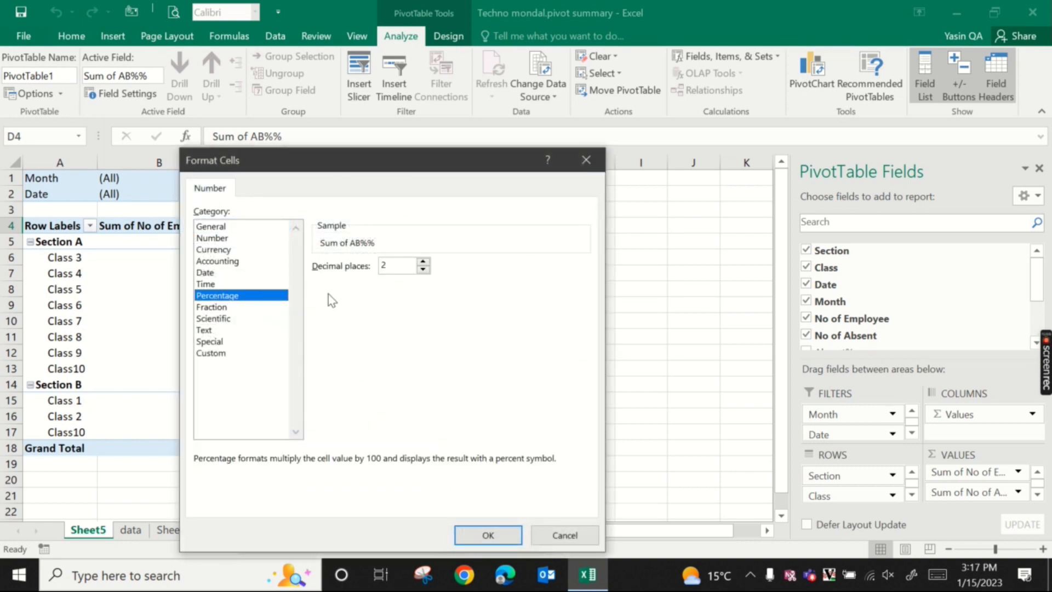
pyautogui.click(487, 535)
pyautogui.click(428, 531)
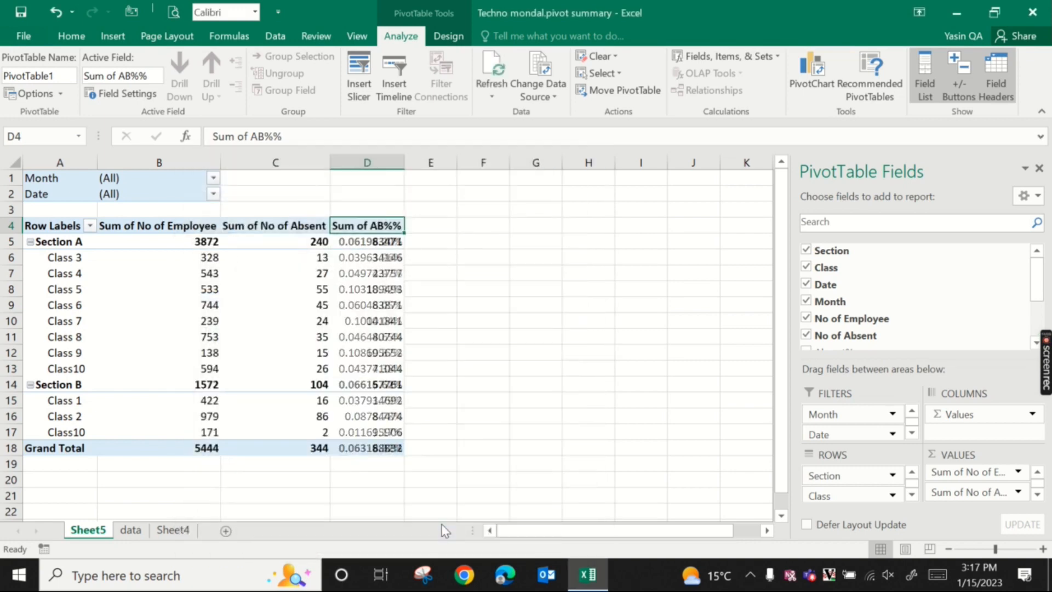
# Step: Close the PivotTable field list and hide the sheet's gridlines
pyautogui.click(377, 303)
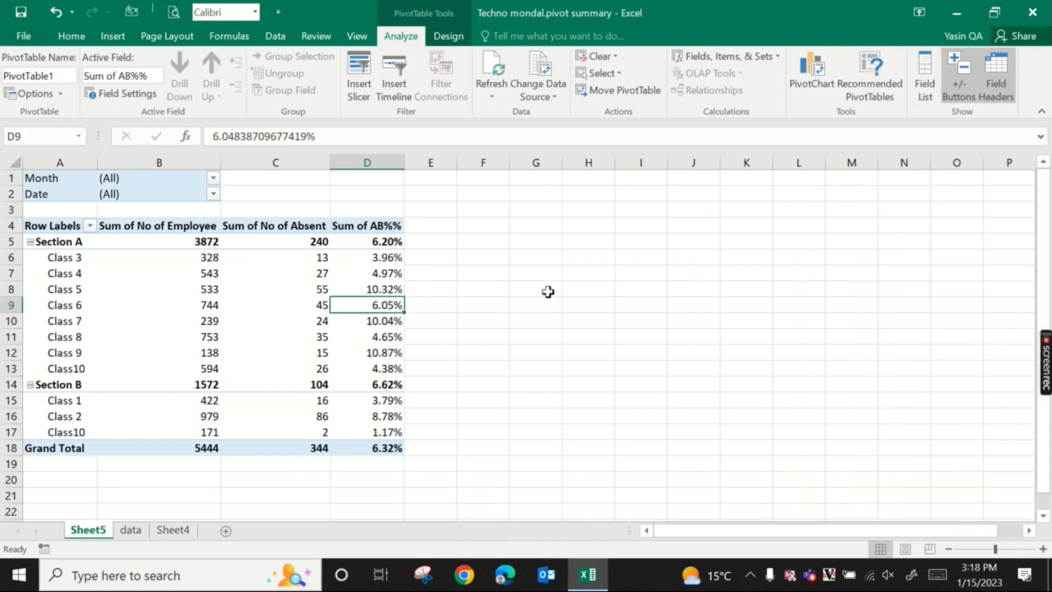
pyautogui.click(518, 293)
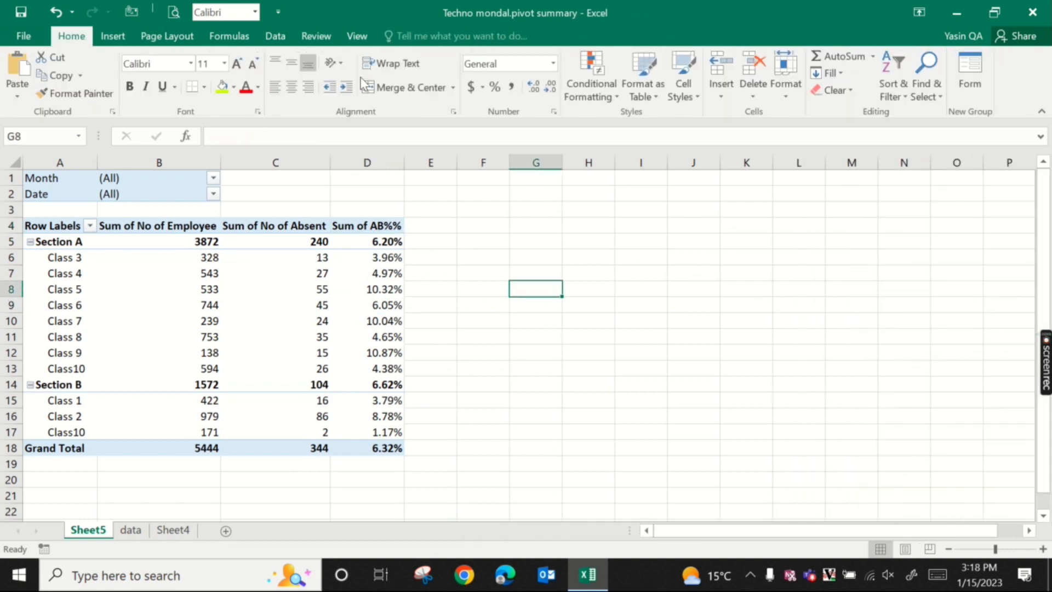
pyautogui.click(357, 35)
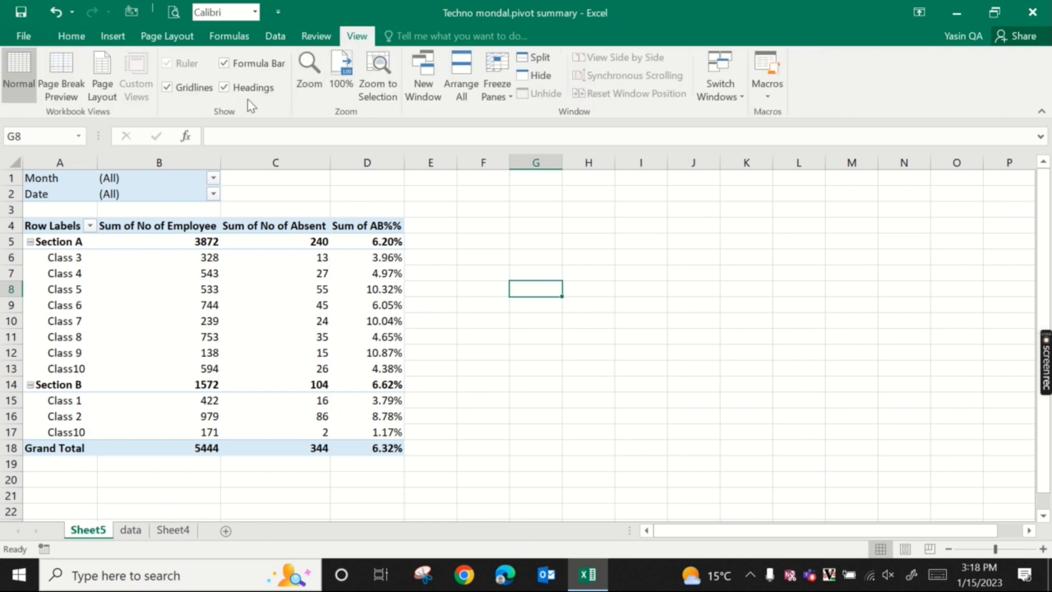
pyautogui.click(166, 87)
# Step: Turn on banded columns and banded rows for the pivot table and show its report layout in Outline Form
pyautogui.click(390, 301)
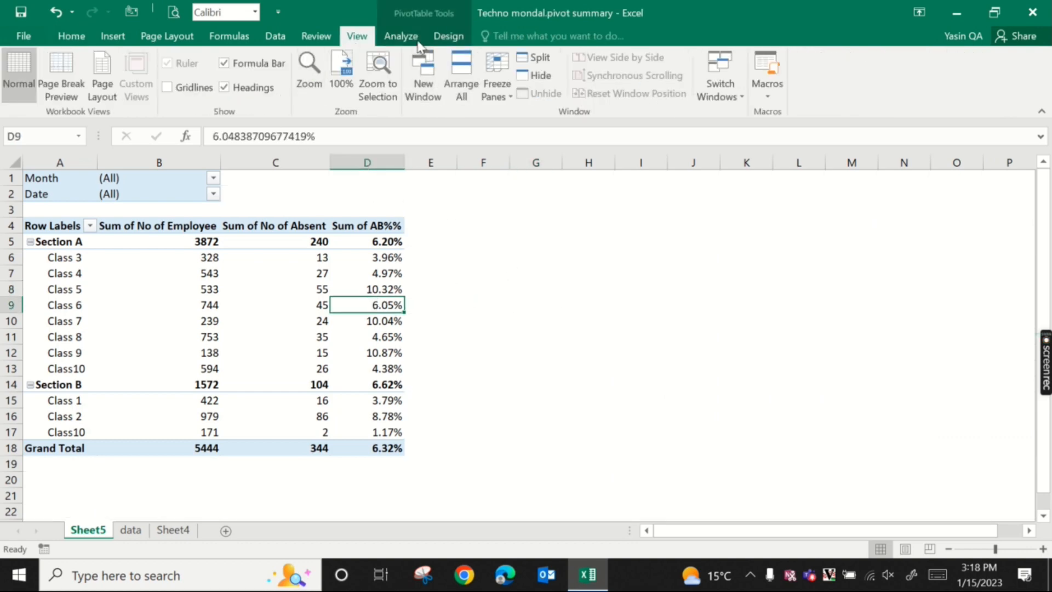
pyautogui.click(448, 36)
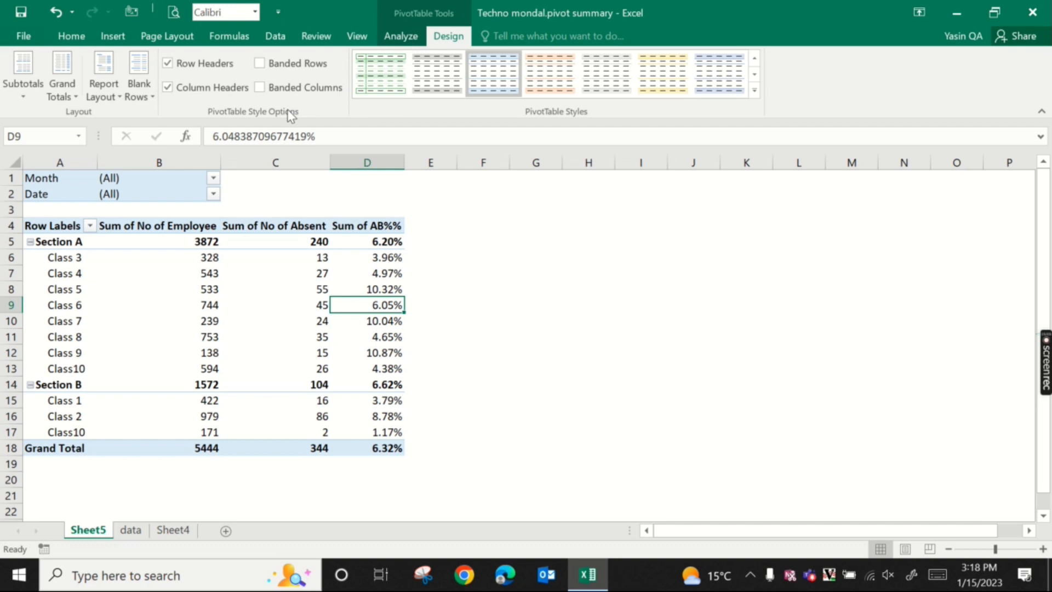
pyautogui.click(259, 88)
pyautogui.click(259, 63)
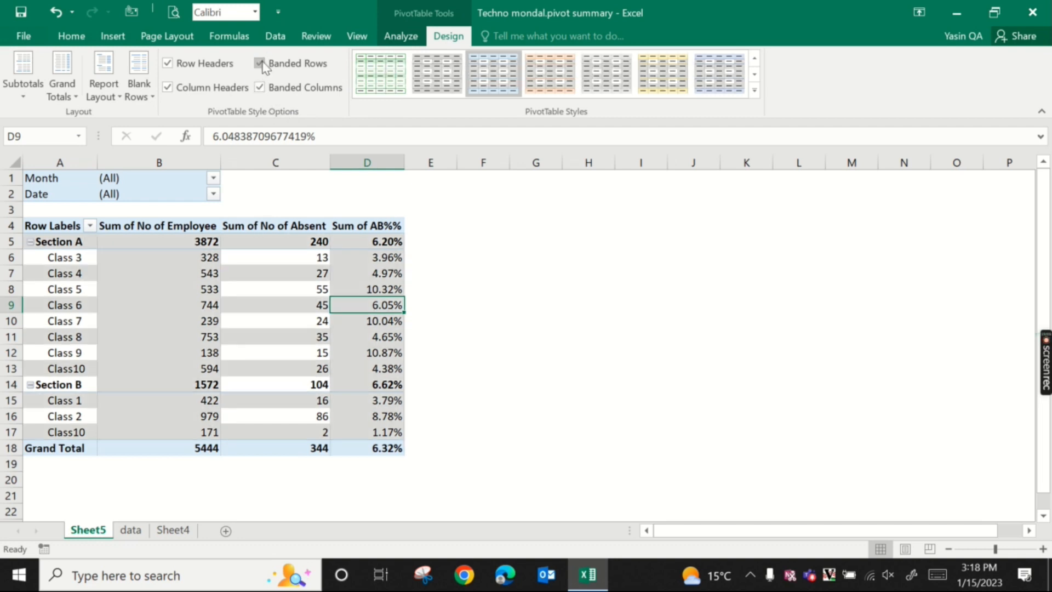
pyautogui.click(113, 87)
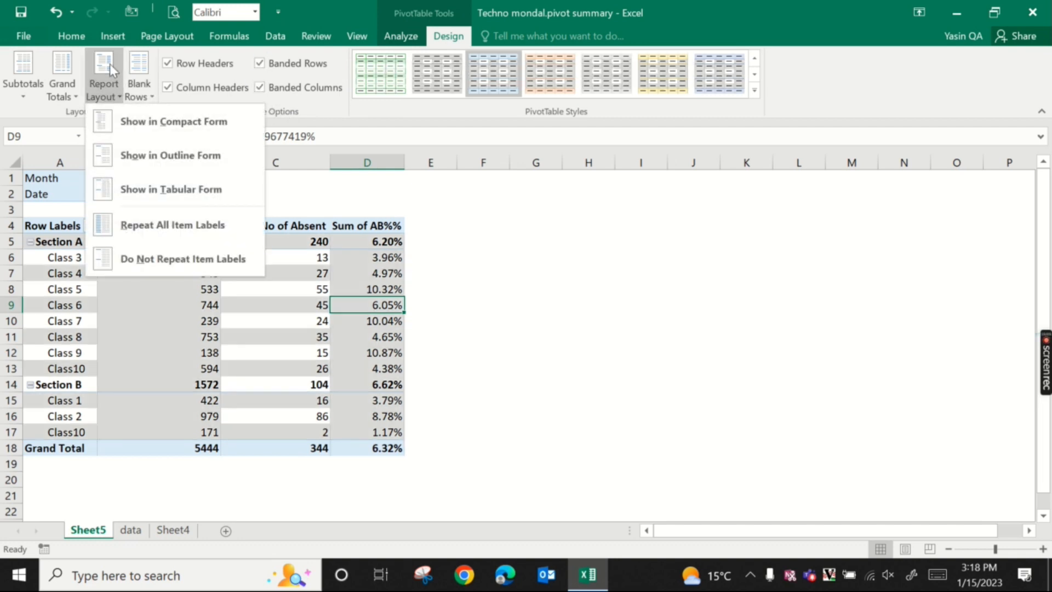
pyautogui.click(150, 151)
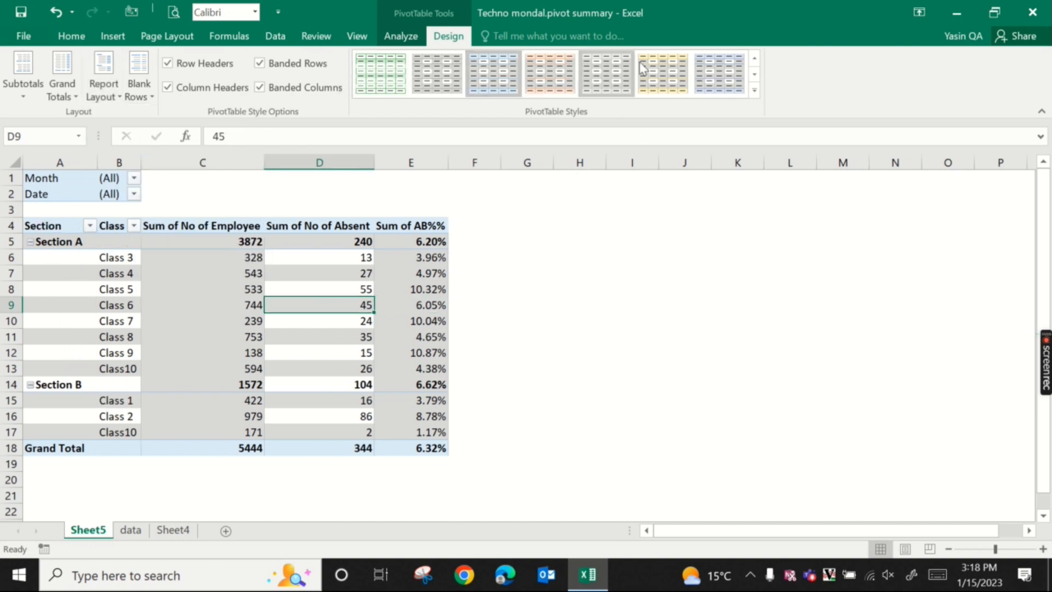
# Step: Apply the light-blue banded PivotTable style with dark blue headers from the first row of the Dark styles
pyautogui.click(754, 90)
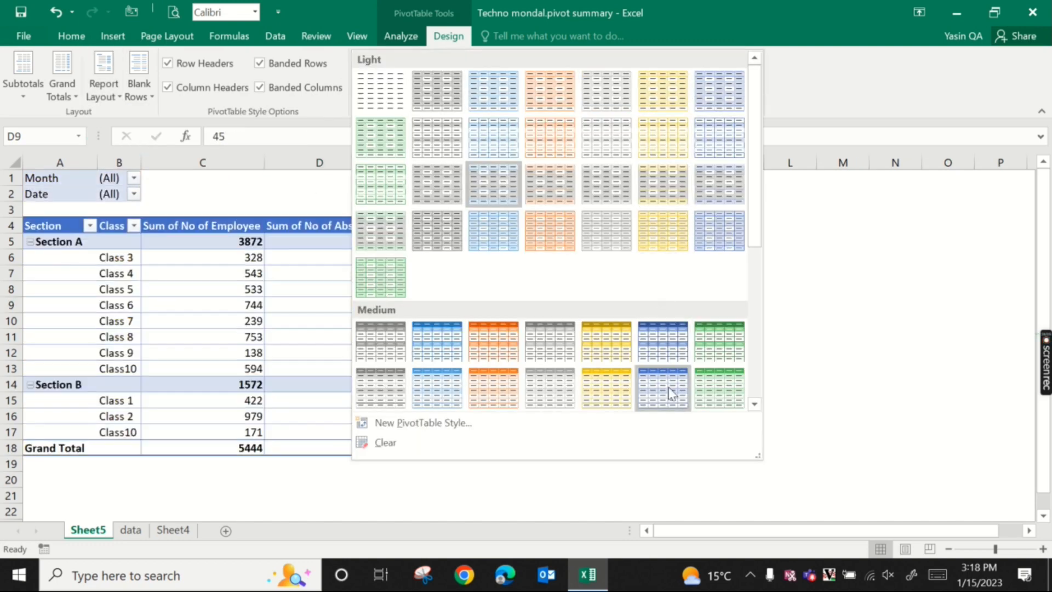
pyautogui.scroll(-5, 657, 367)
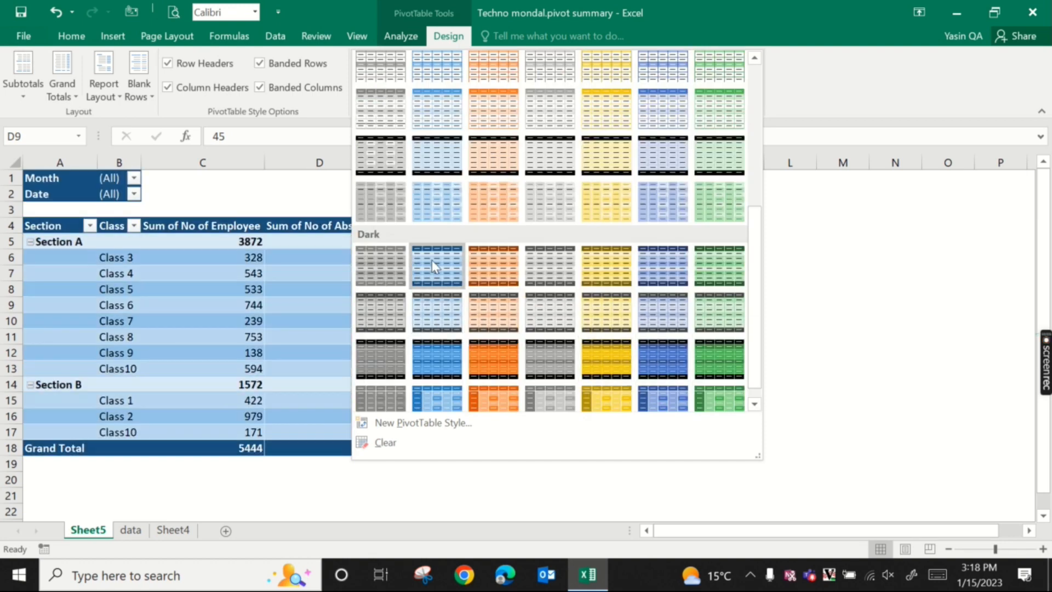
pyautogui.click(431, 258)
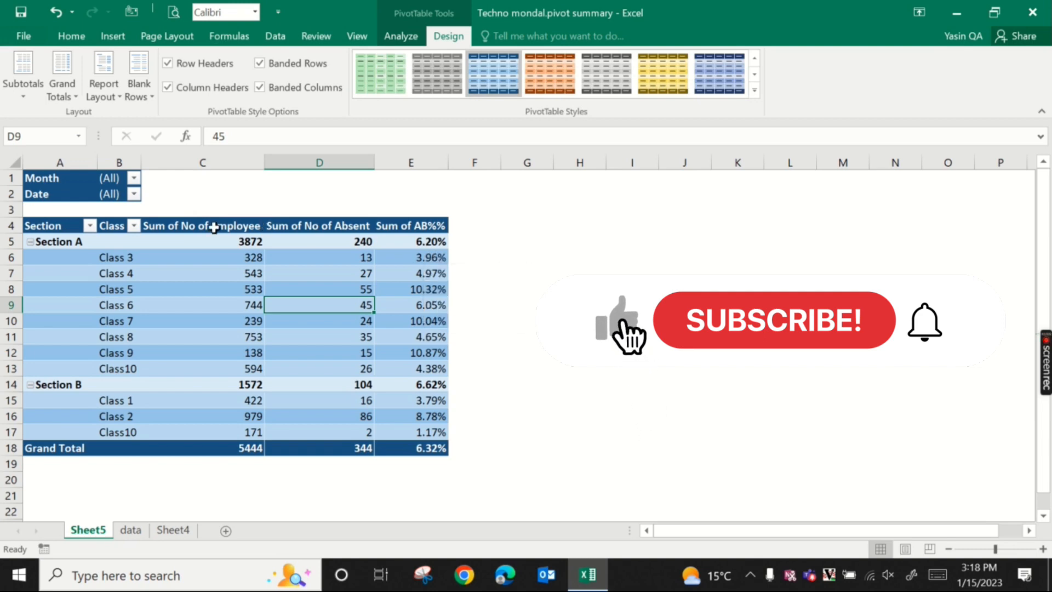
# Step: Center the contents of all cells on the pivot table sheet horizontally
pyautogui.click(13, 163)
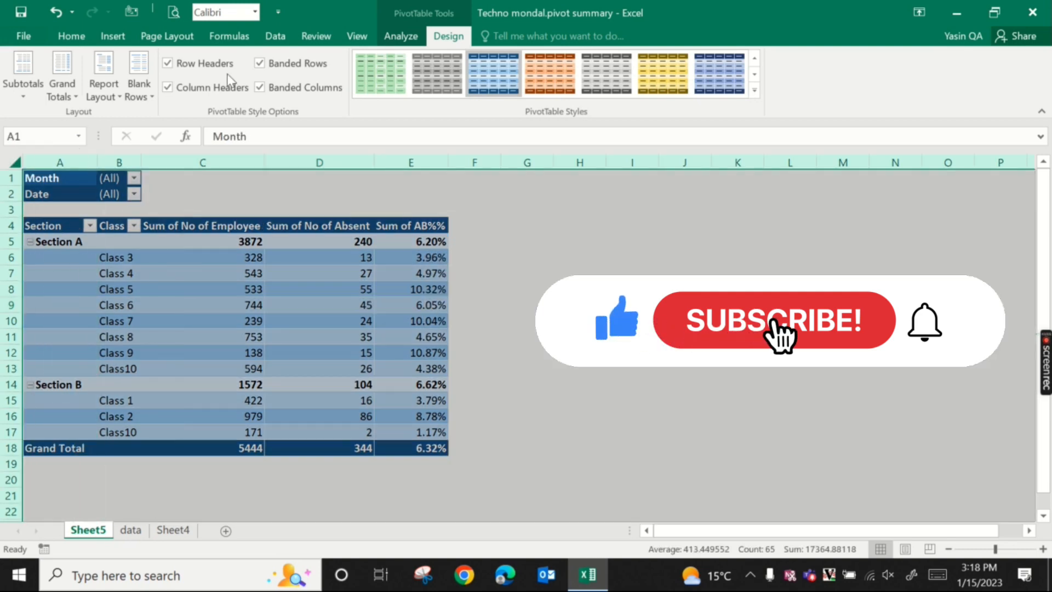
pyautogui.click(71, 36)
pyautogui.click(292, 86)
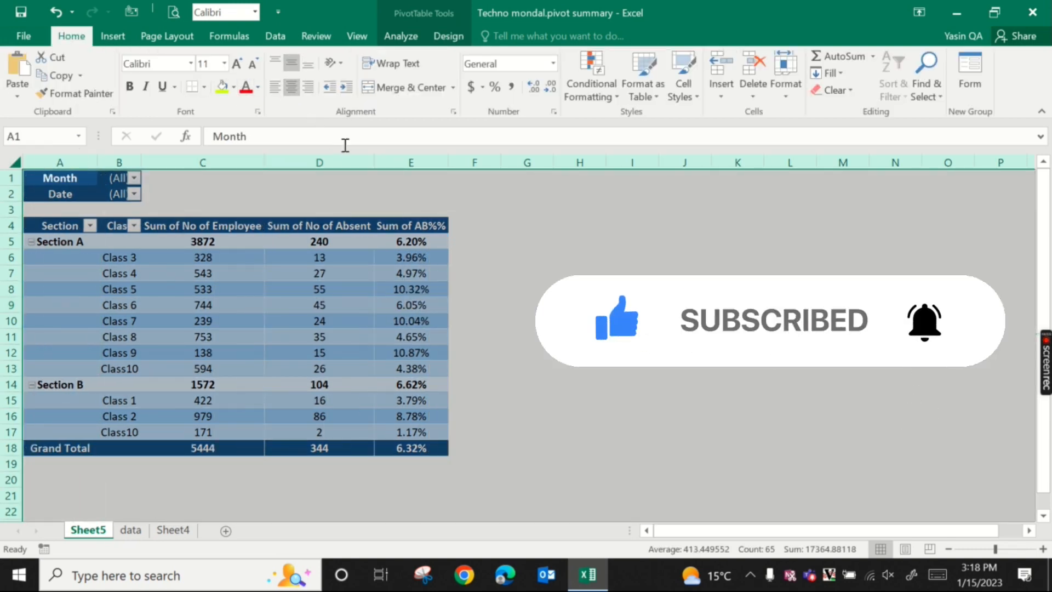
pyautogui.click(564, 321)
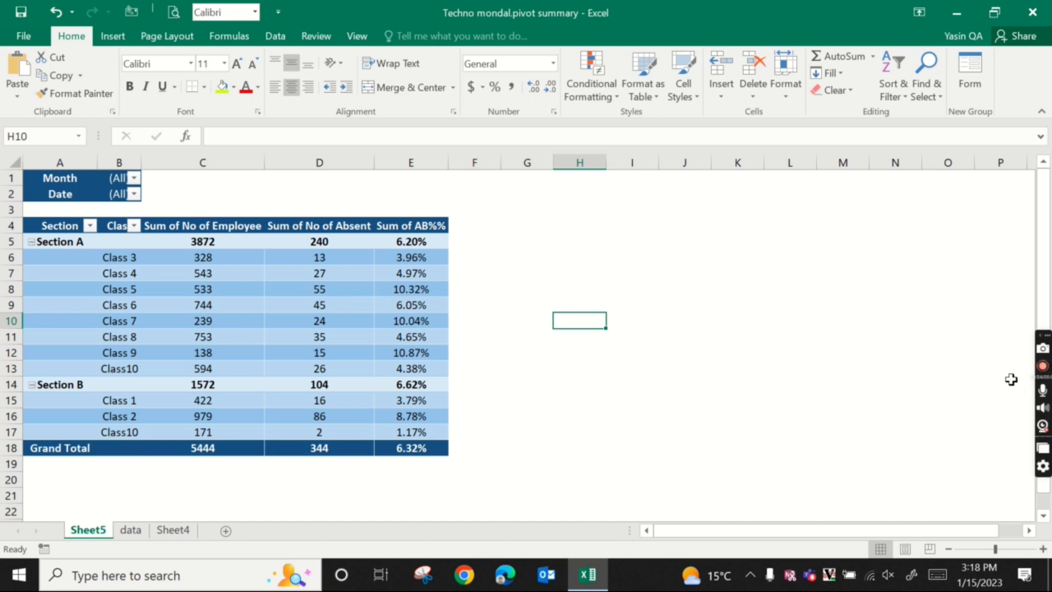
pyautogui.moveTo(1049, 378)
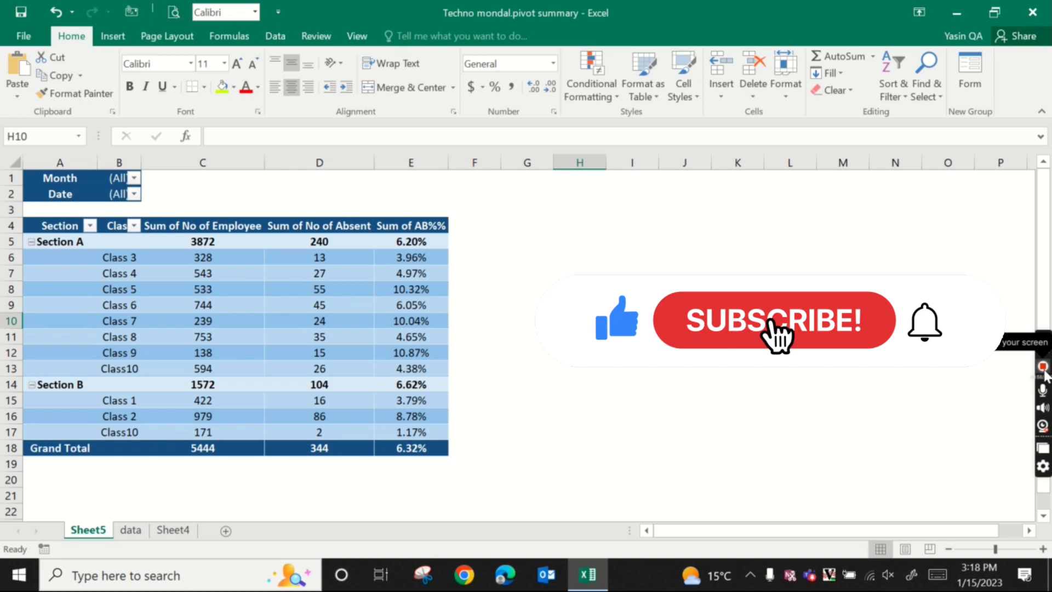
pyautogui.click(210, 258)
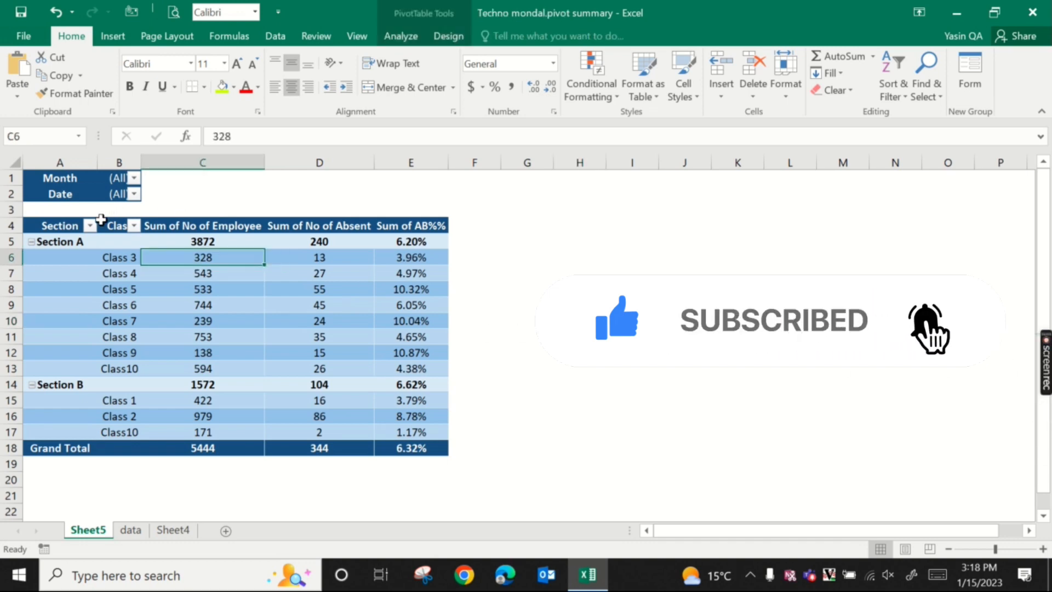